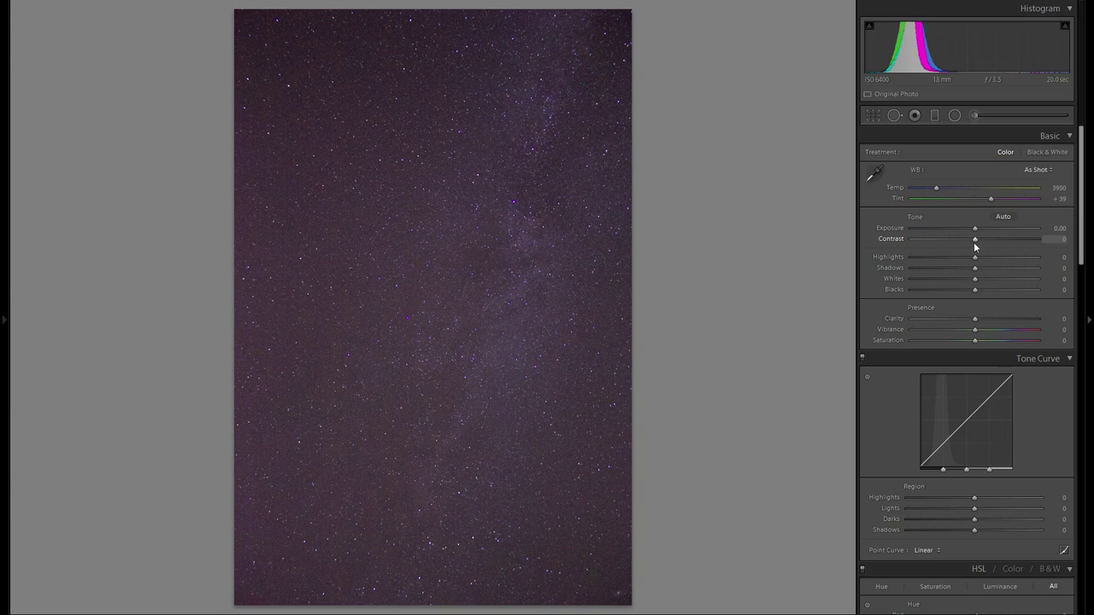
- Set the night-sky photo's Contrast to +75 and its Highlights to +100
drag(976, 244, 1011, 245)
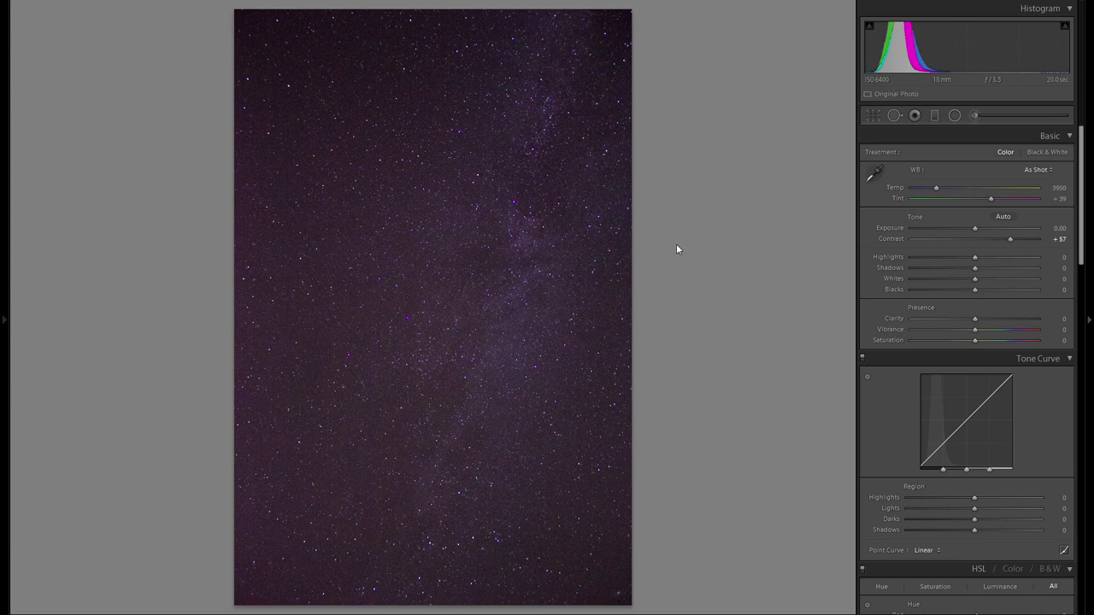
mouse_move(1010, 238)
mouse_down()
mouse_move(1037, 239)
mouse_move(1023, 242)
mouse_up()
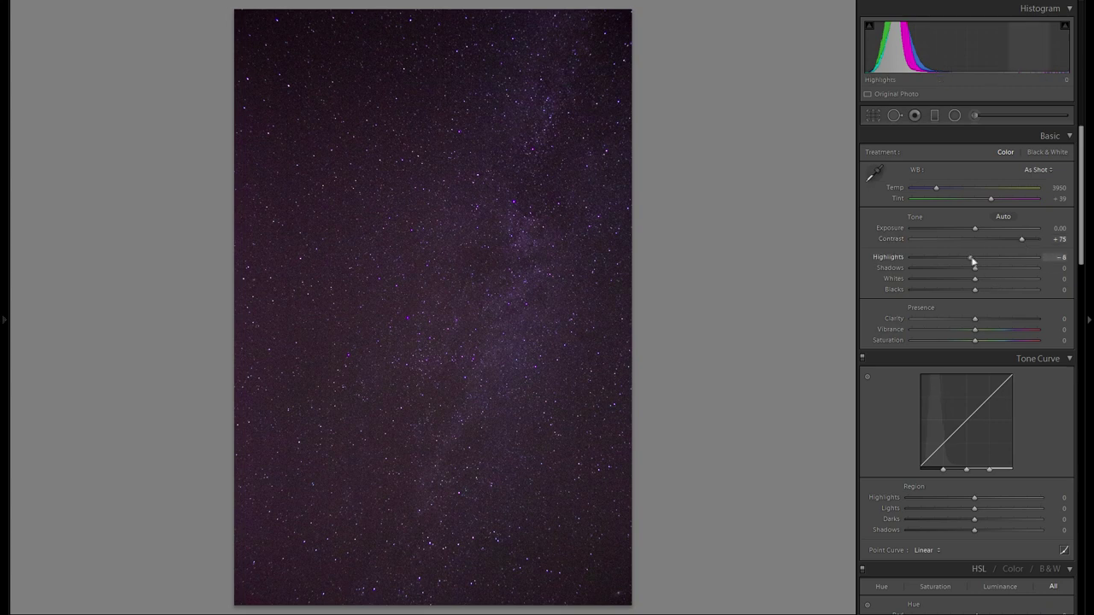
drag(968, 256, 1082, 256)
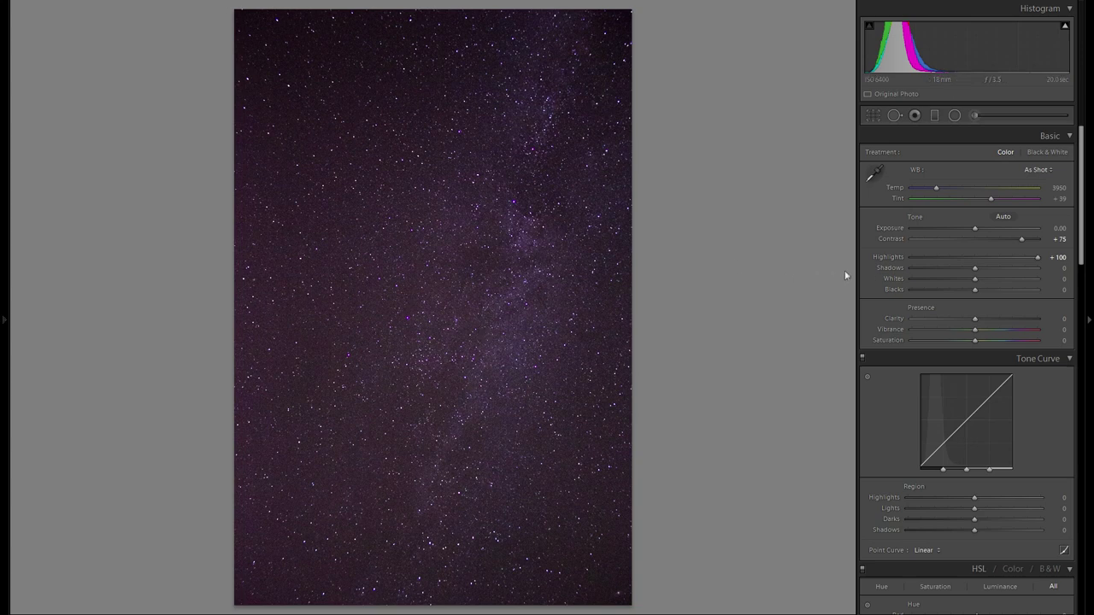
- Set the photo's Shadows to -75, Whites to +48 and Blacks to -63
drag(972, 268, 1019, 280)
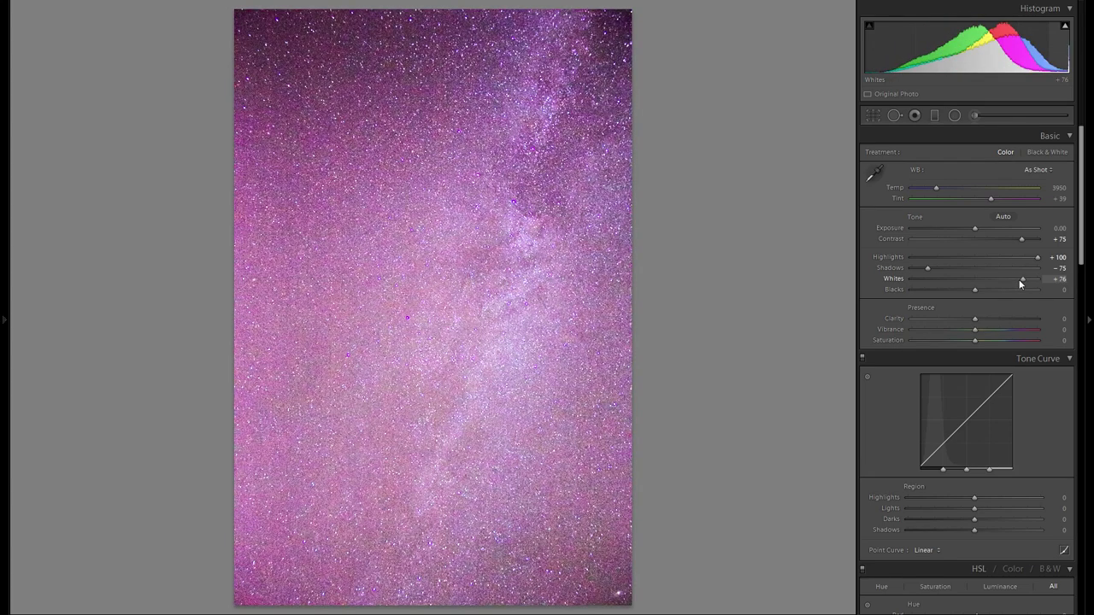
drag(1019, 280, 1000, 280)
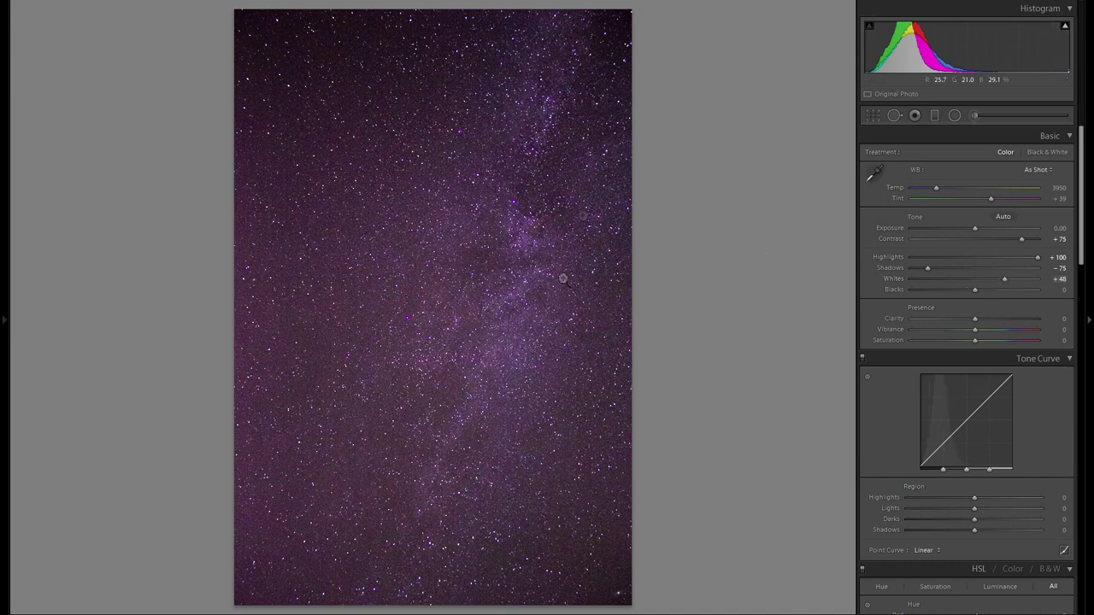
drag(969, 287, 943, 291)
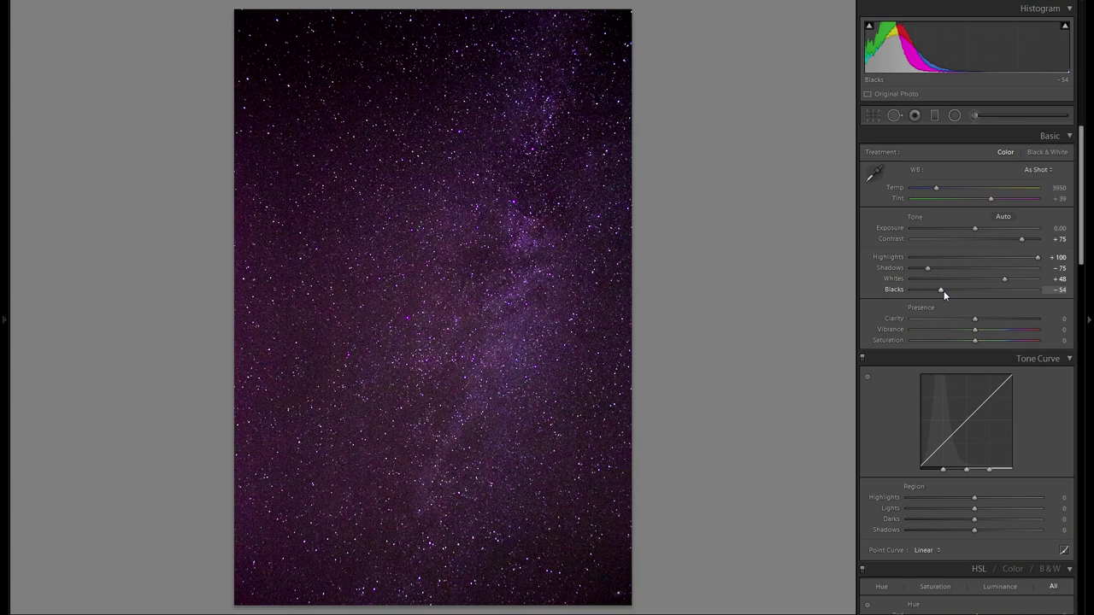
drag(940, 289, 898, 290)
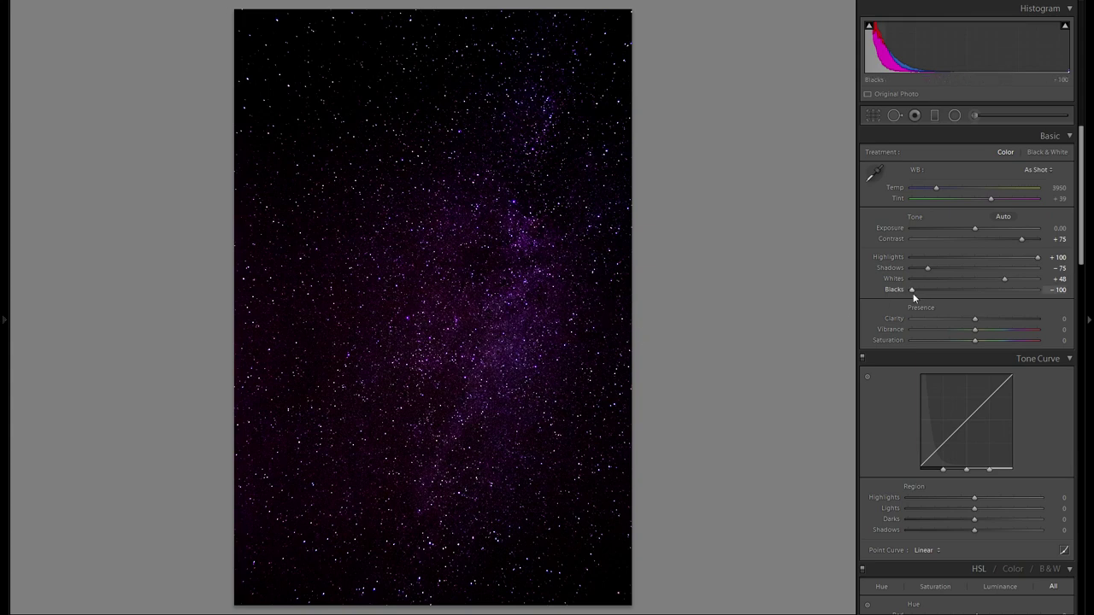
drag(912, 294, 936, 293)
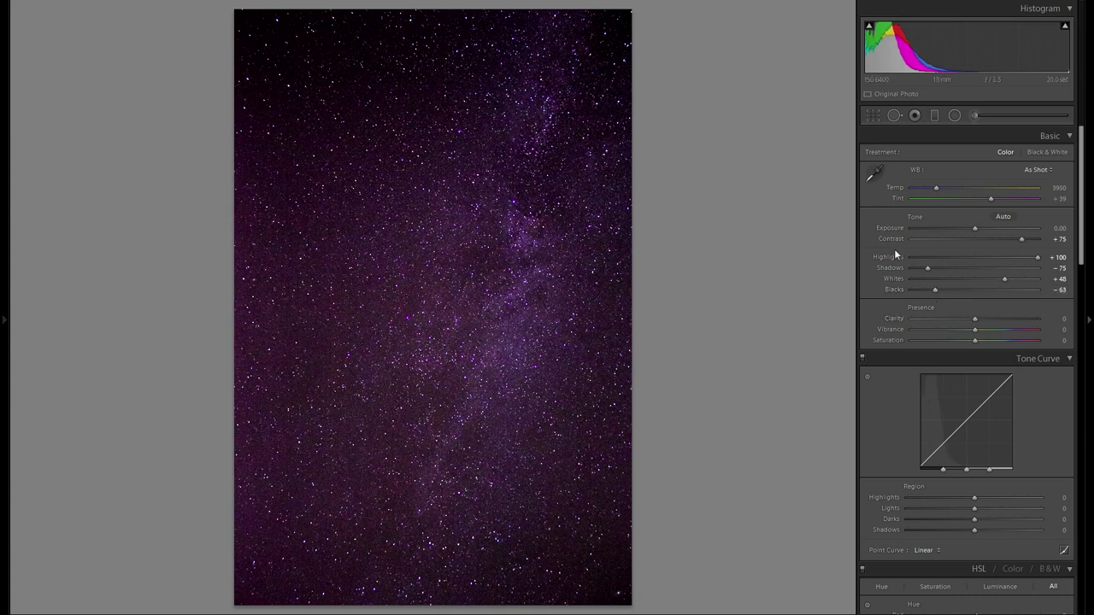
- Set Clarity to +100, and test a slightly lower Exposure before resetting it to 0.00
drag(975, 321, 1052, 322)
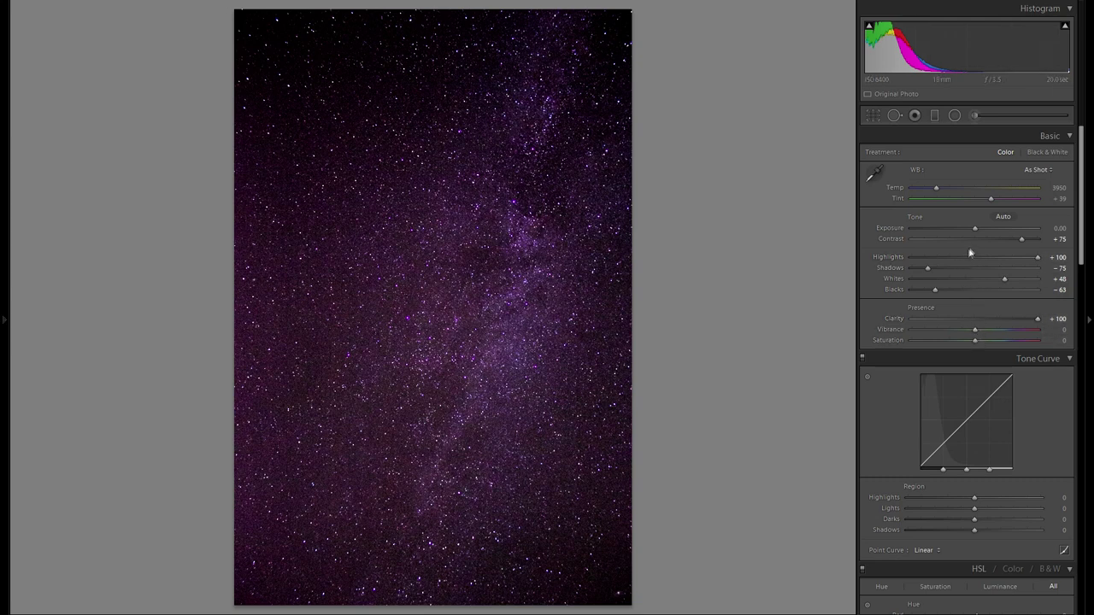
drag(976, 227, 974, 229)
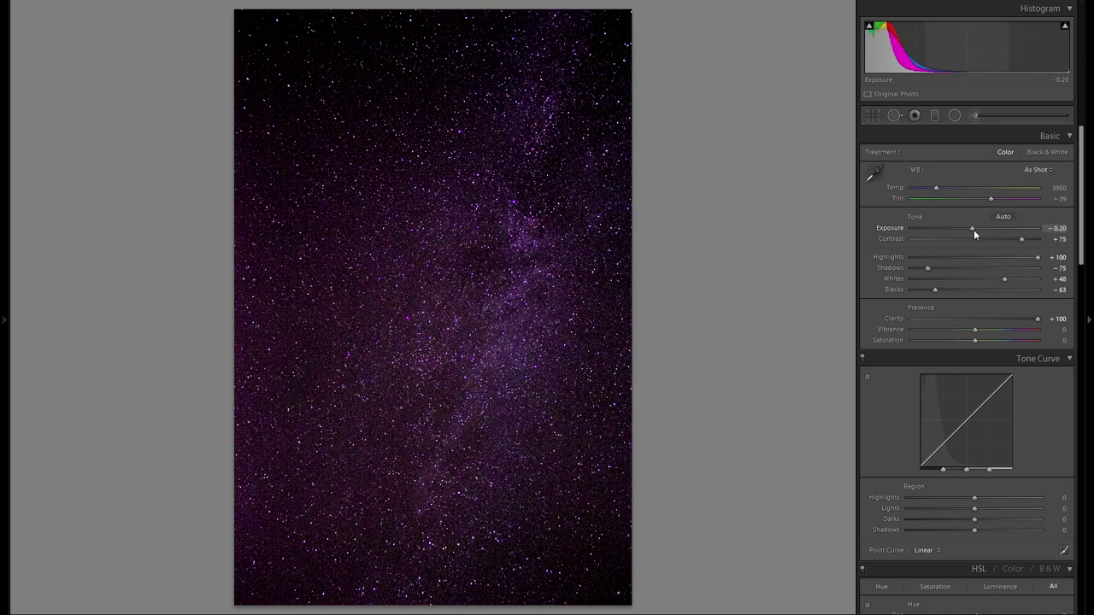
double_click(901, 229)
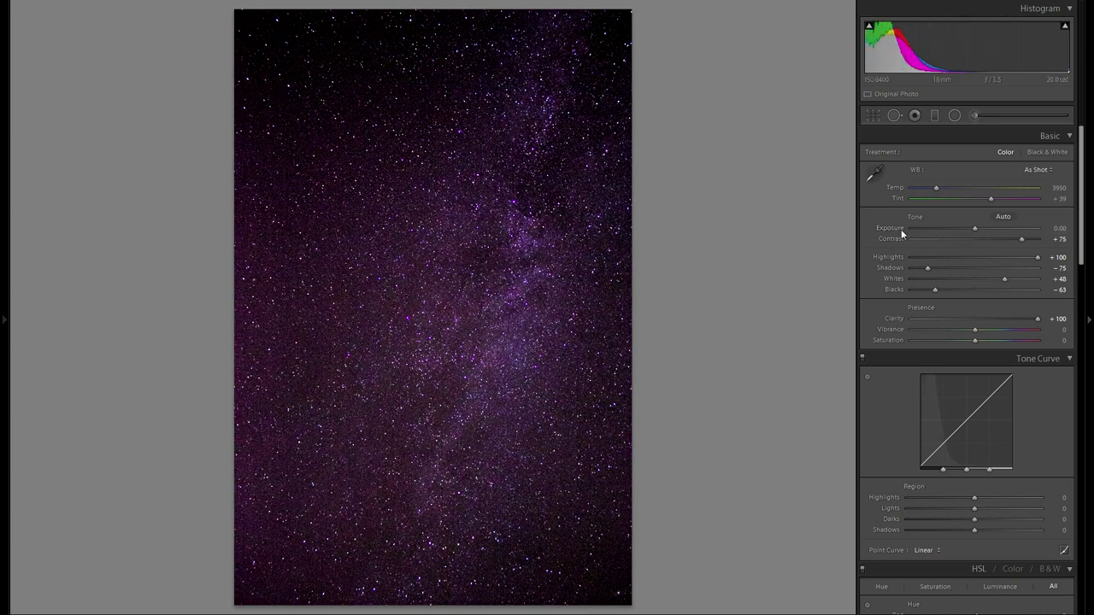
- Cool the white balance to a temperature of 3267 and set the tint to +28
click(937, 187)
drag(937, 189, 938, 190)
mouse_move(938, 190)
mouse_down()
mouse_move(951, 190)
mouse_move(926, 193)
mouse_move(974, 194)
mouse_move(930, 191)
mouse_up()
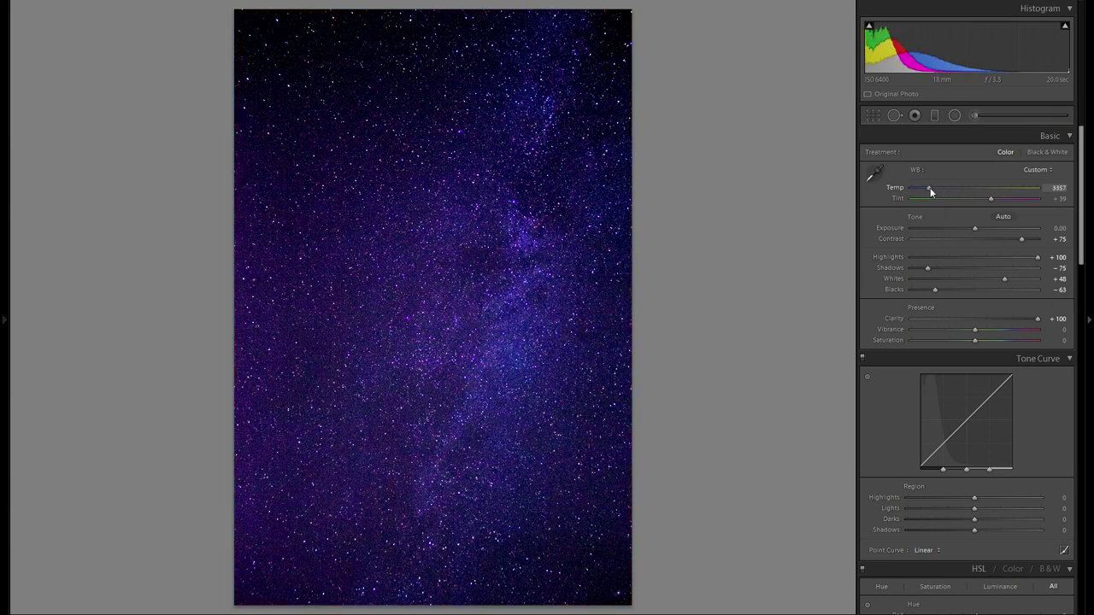
drag(932, 191, 929, 189)
drag(929, 189, 928, 188)
mouse_move(992, 199)
mouse_down()
mouse_move(978, 200)
mouse_move(995, 206)
mouse_up()
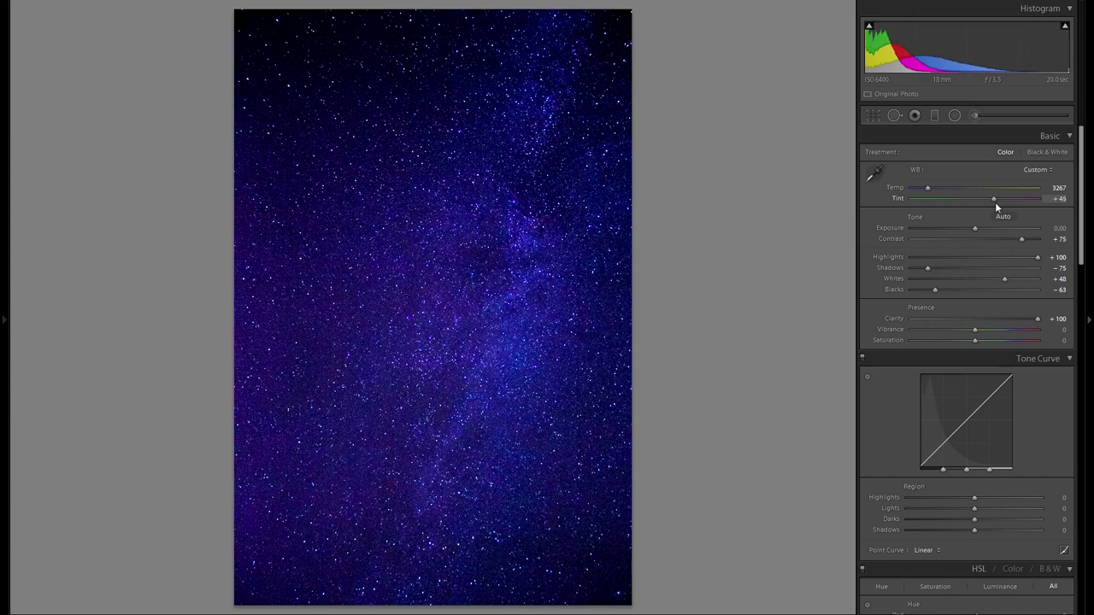
mouse_move(995, 202)
mouse_down()
mouse_move(970, 204)
mouse_move(988, 205)
mouse_up()
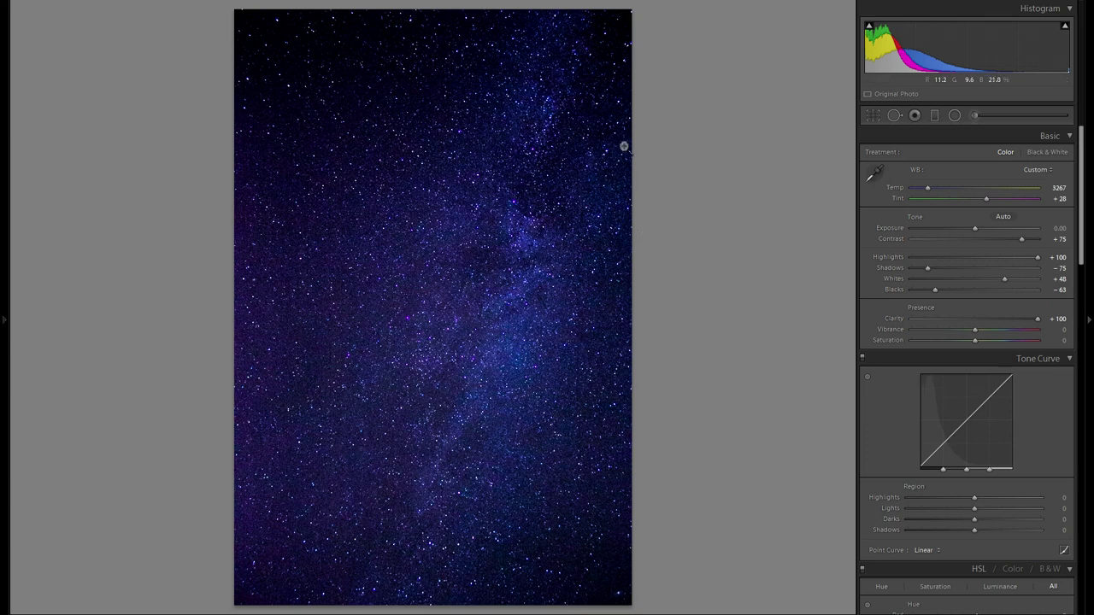
- Try lowering the photo's Vibrance to about -99, and reset it to 0
click(943, 331)
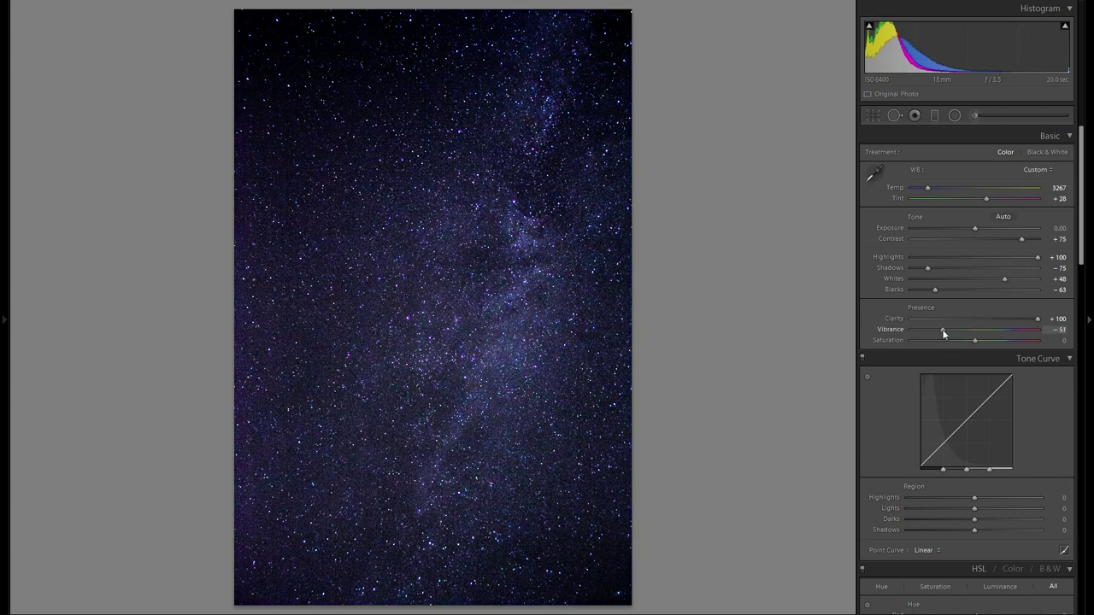
drag(950, 331, 909, 335)
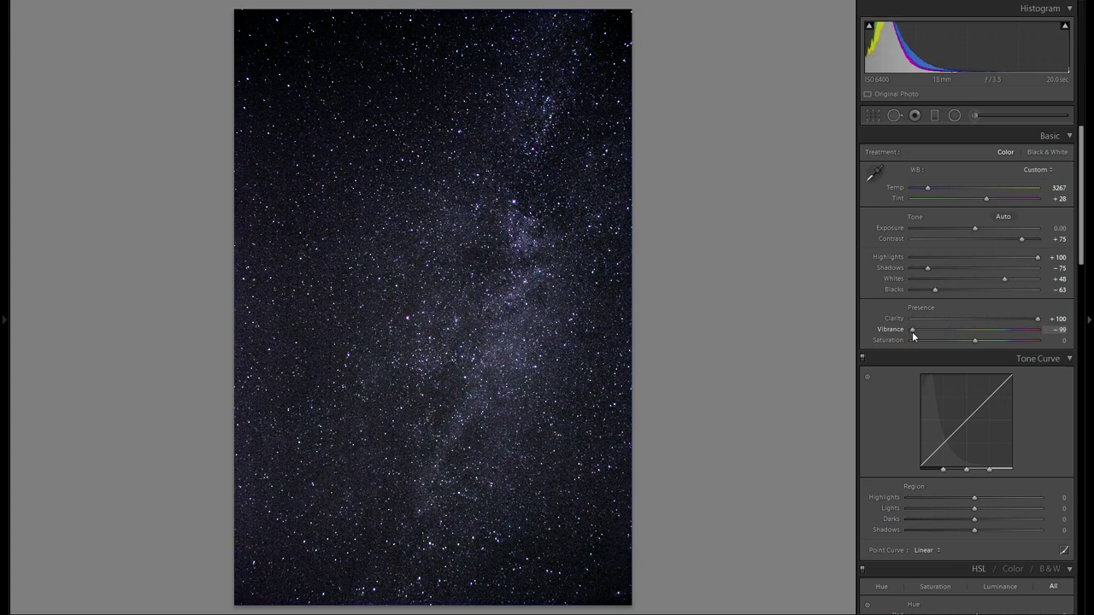
drag(935, 333, 957, 334)
double_click(898, 333)
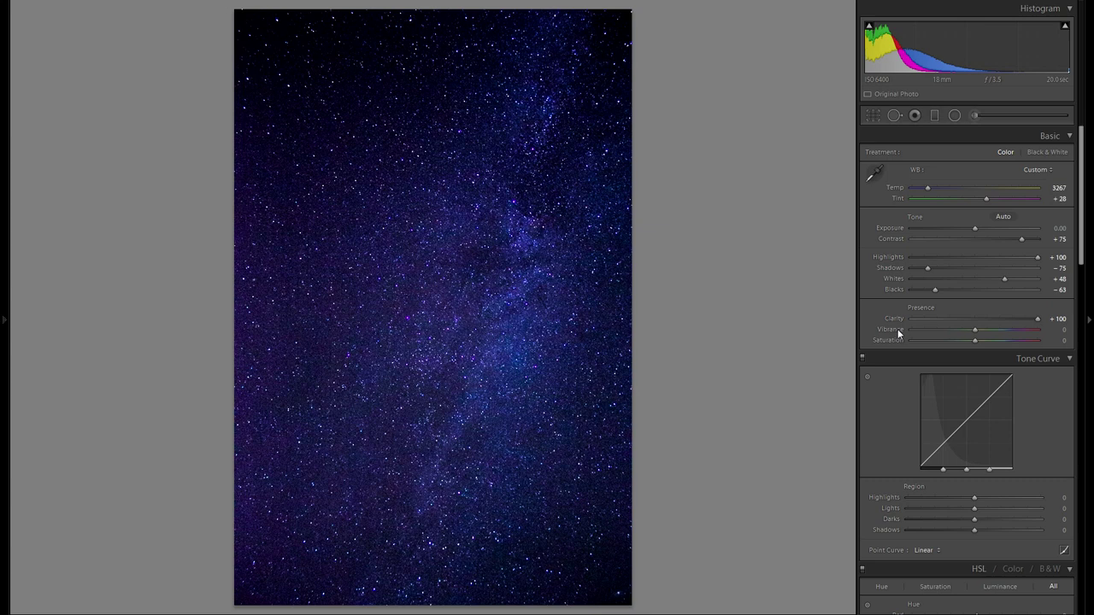
- Set the tone curve's Highlights region to +100, comparing the stars up close with and without the change
scroll(904, 340, down, 3)
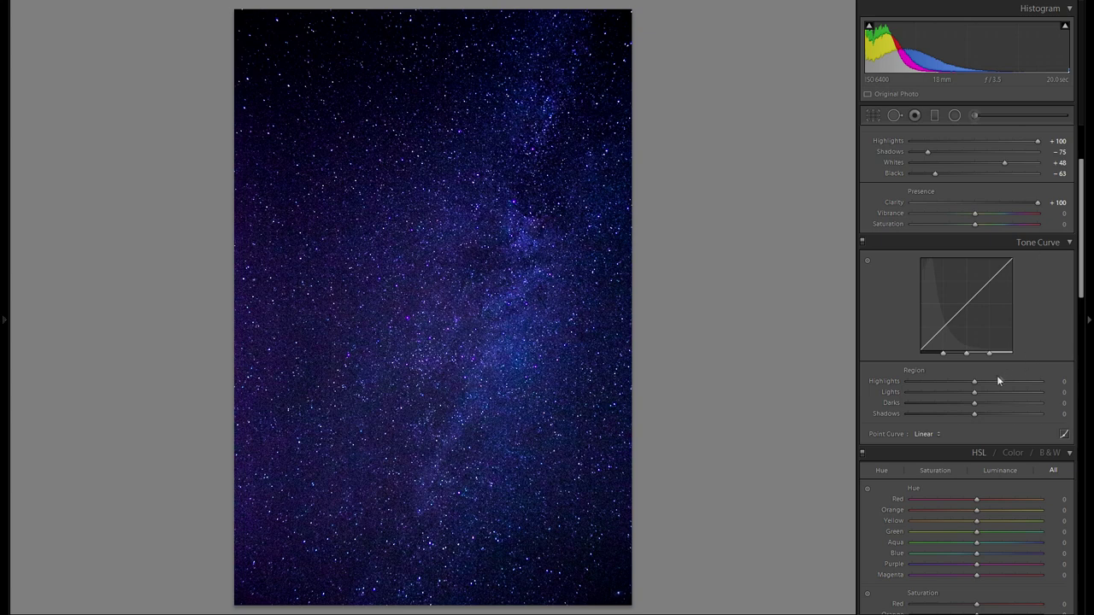
drag(974, 382, 1041, 381)
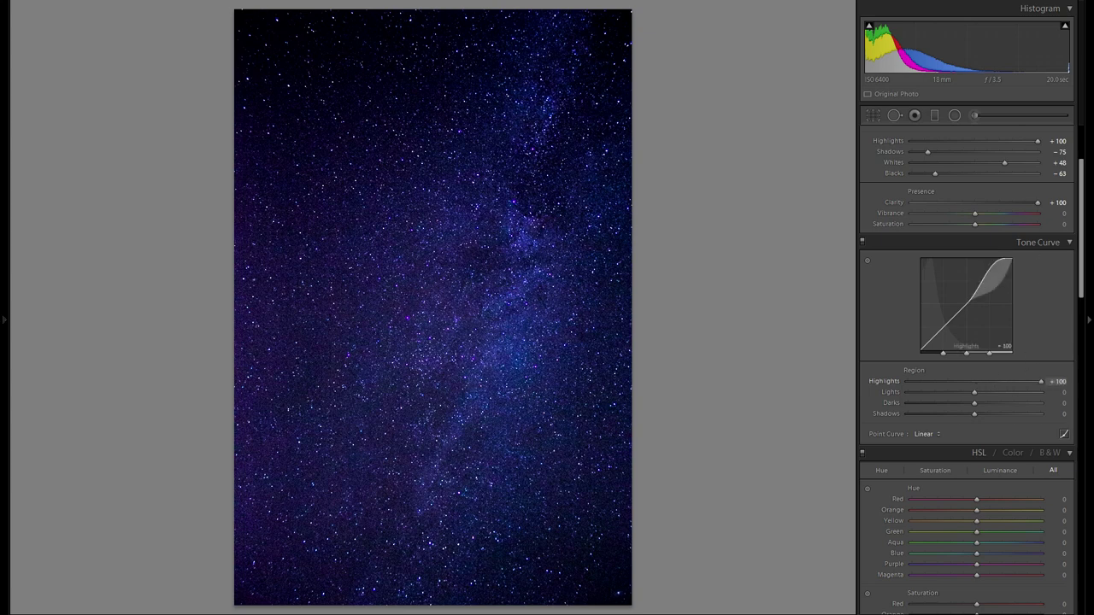
double_click(891, 382)
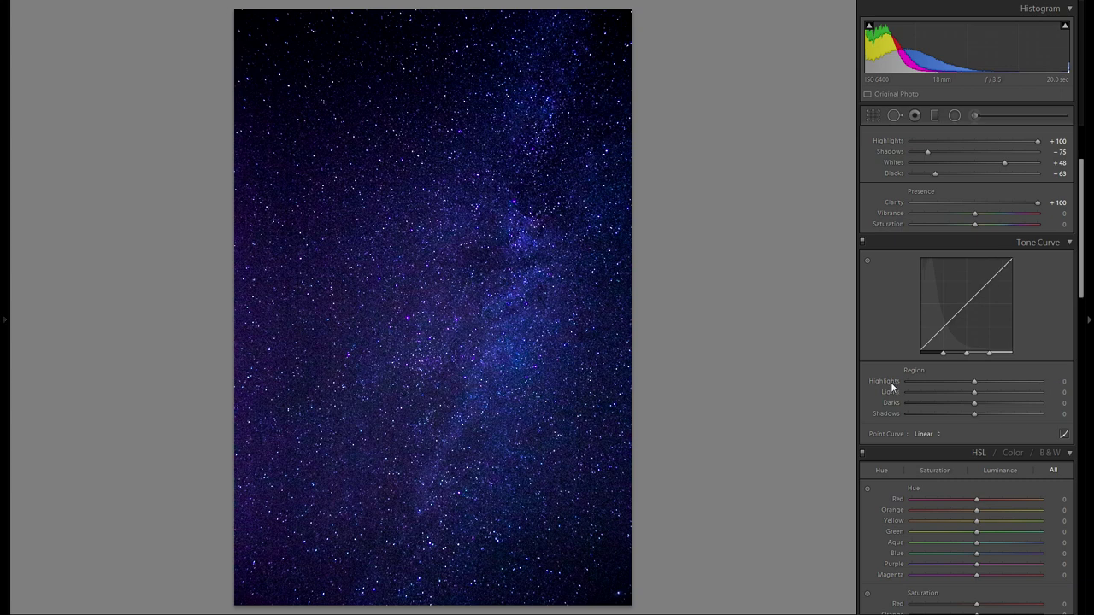
scroll(890, 382, up, 3)
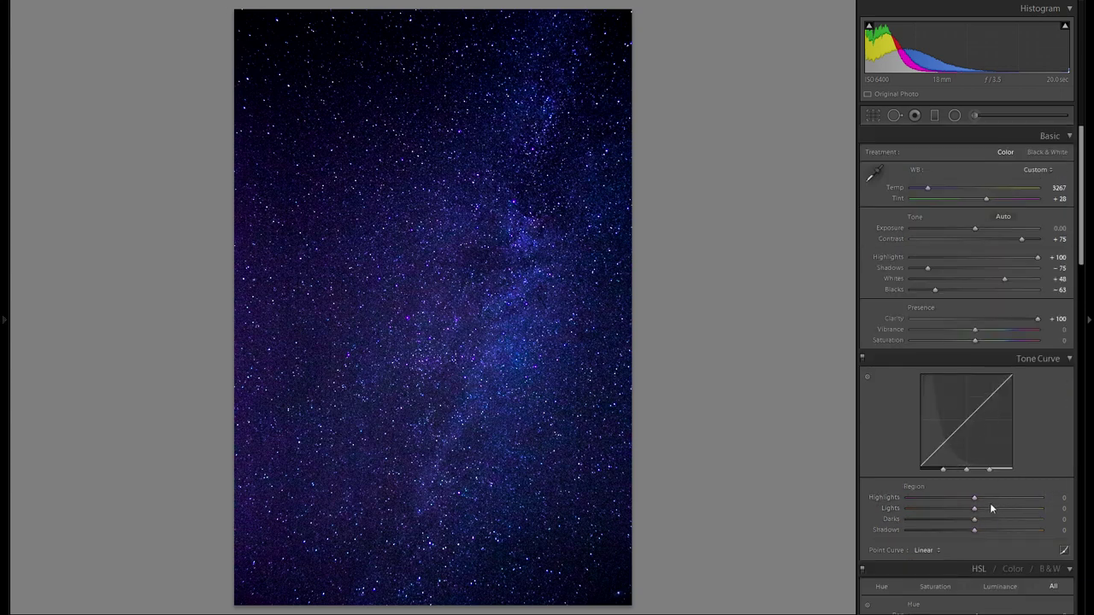
click(436, 372)
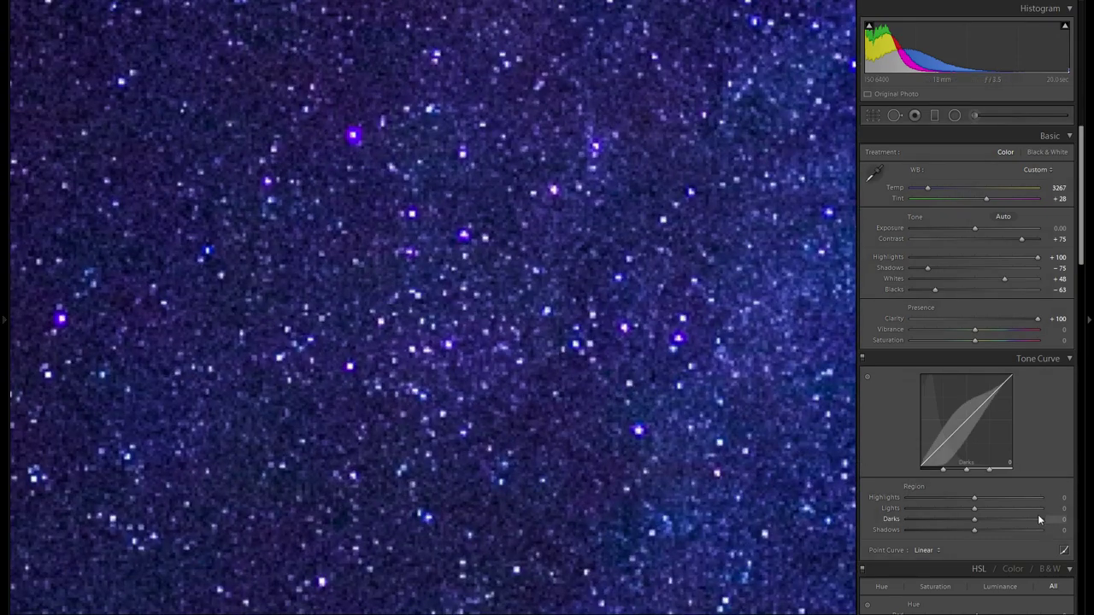
key(ctrl+z)
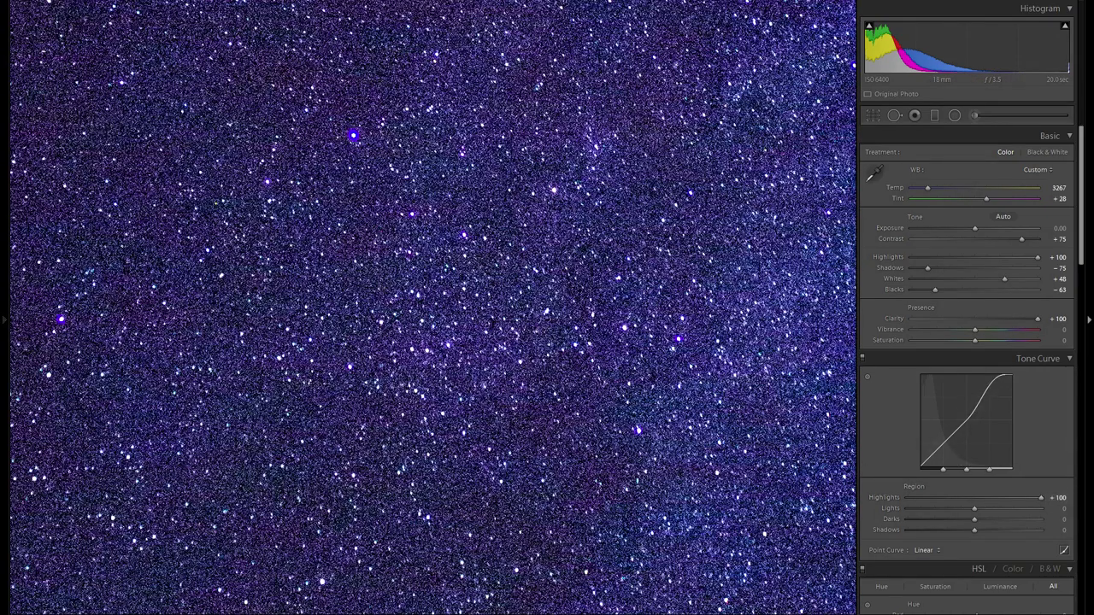
click(689, 509)
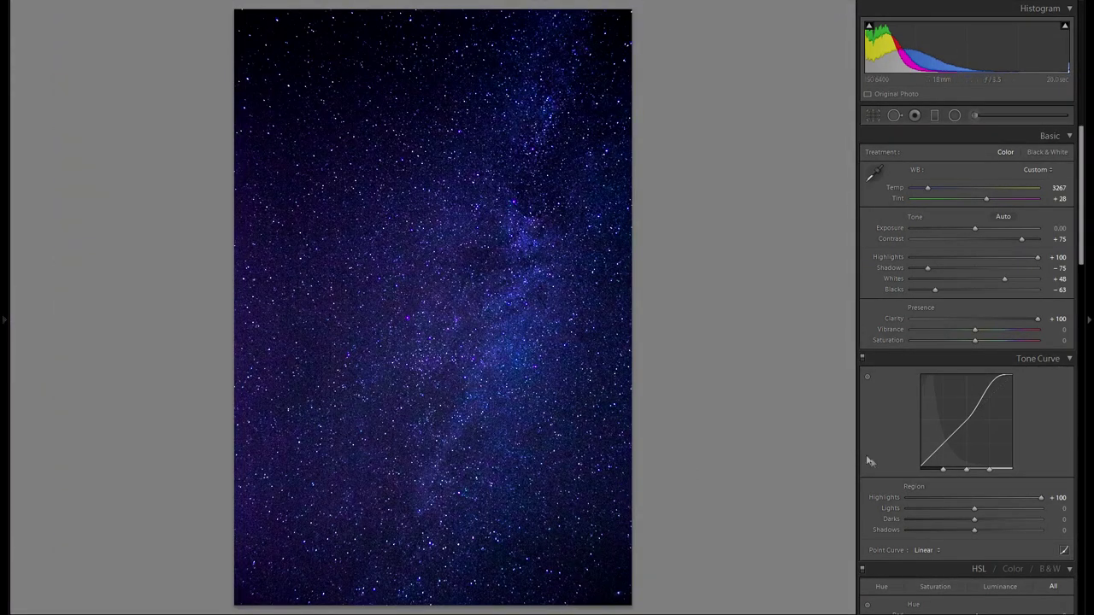
- Set the tone curve's Lights to +25, Darks to -1 and Shadows to +14
mouse_move(975, 509)
mouse_down()
mouse_move(951, 510)
mouse_move(1012, 511)
mouse_move(969, 515)
mouse_move(1002, 522)
mouse_move(949, 521)
mouse_up()
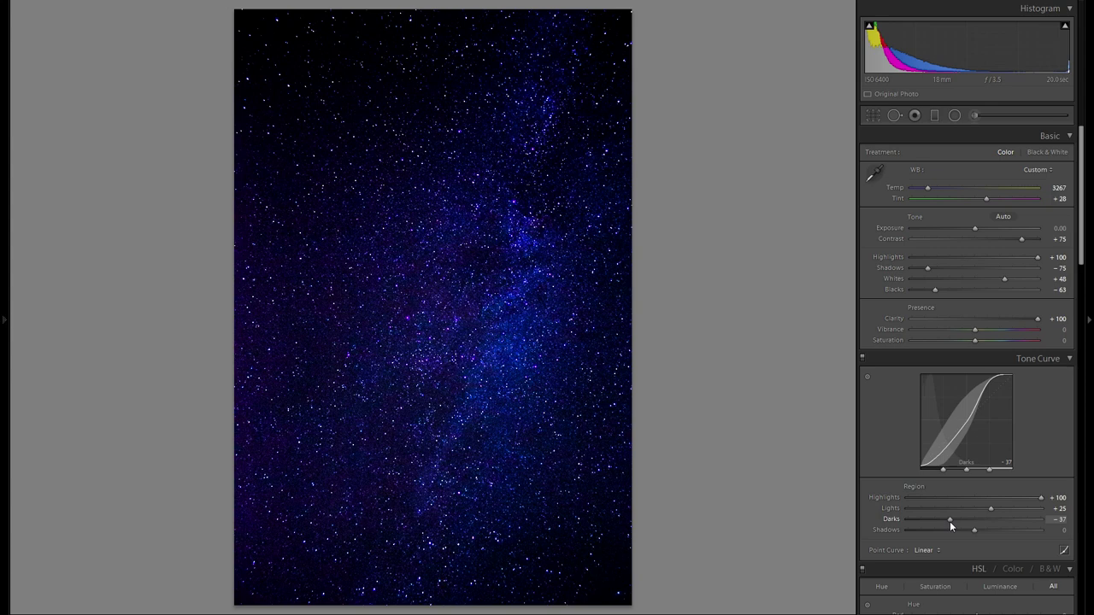
double_click(893, 520)
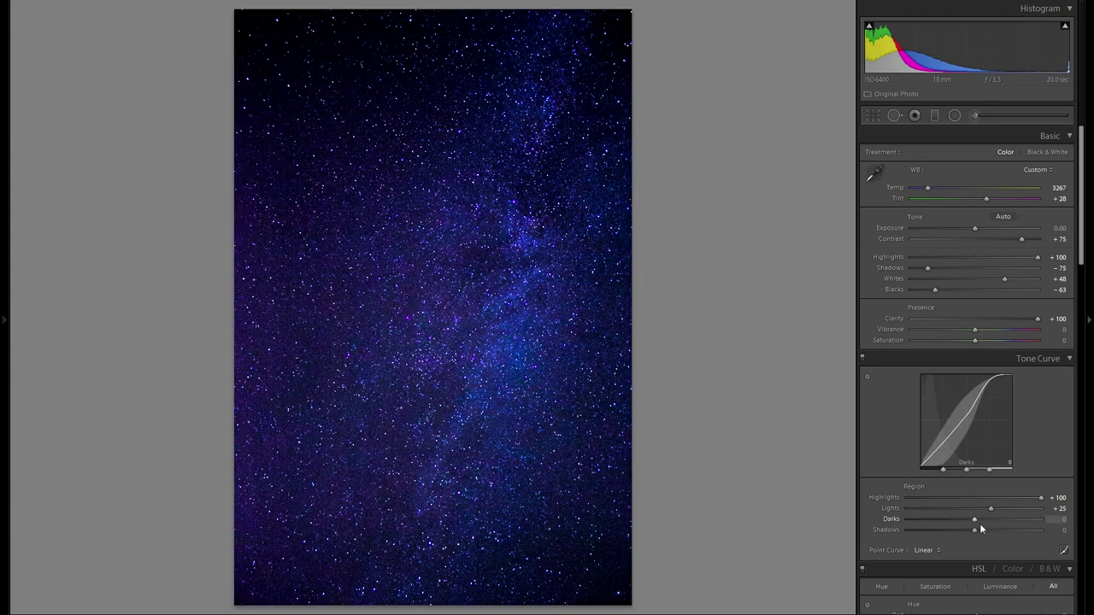
mouse_move(978, 519)
mouse_down()
mouse_move(996, 518)
mouse_move(938, 532)
mouse_move(1009, 534)
mouse_move(972, 532)
mouse_move(987, 532)
mouse_up()
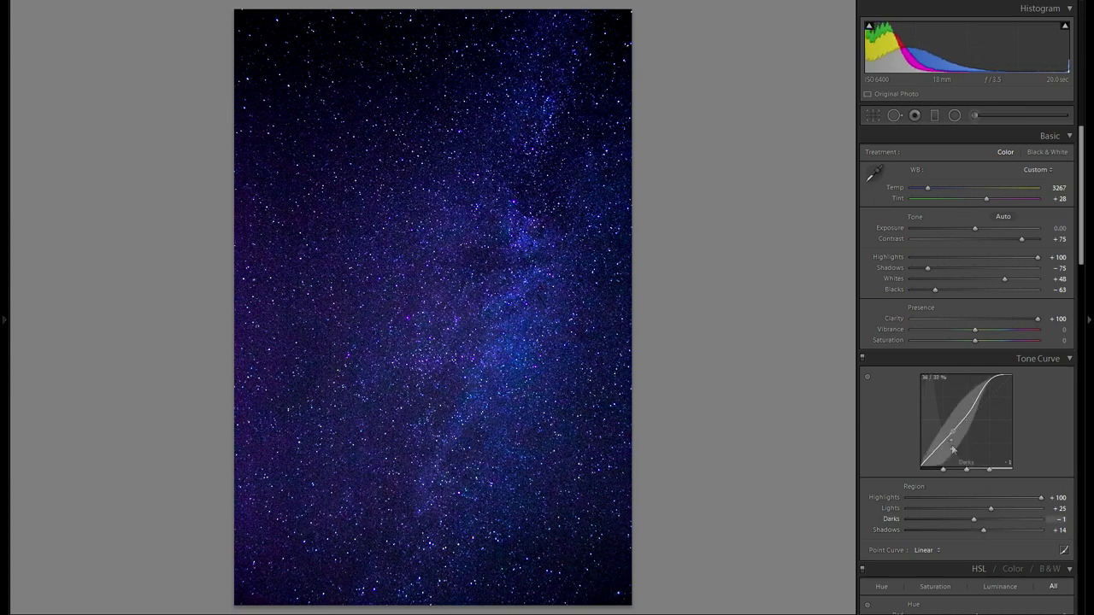
- Try shifting the sky's Blue hue to +9 and Purple hue to +6 with the targeted adjustment, and reset both hues
scroll(913, 368, down, 3)
scroll(935, 390, down, 6)
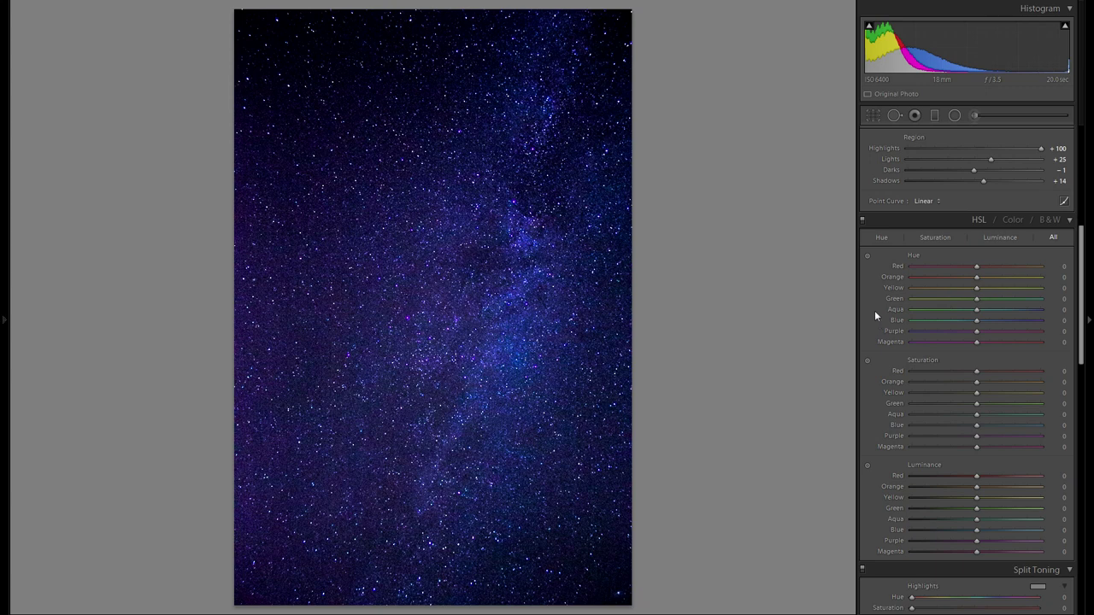
click(866, 255)
drag(554, 394, 641, 379)
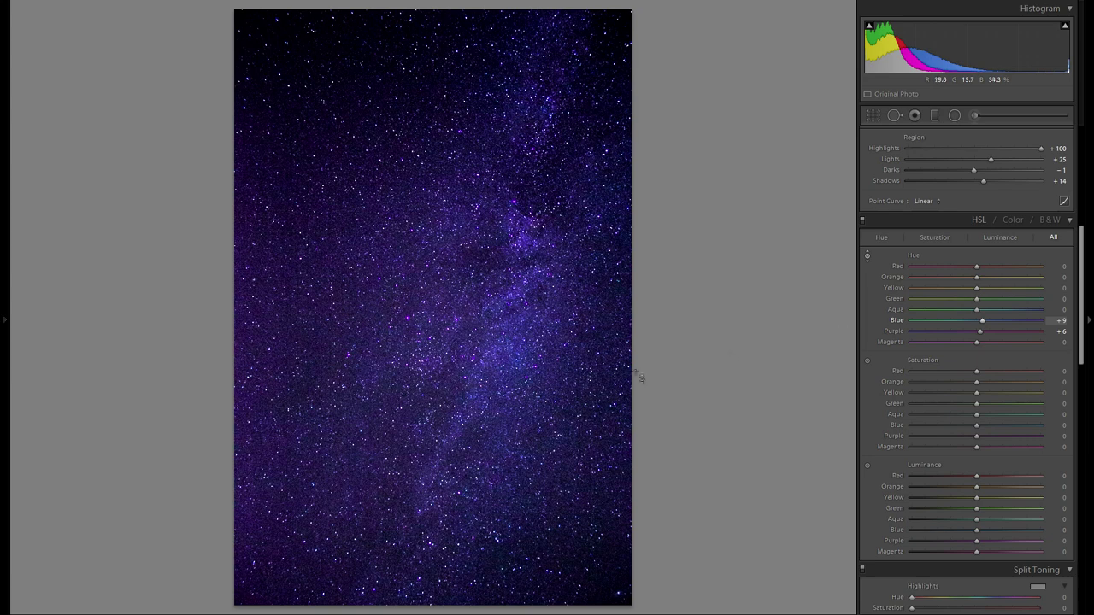
double_click(895, 319)
double_click(897, 331)
- Set the Luminance noise reduction to 51 while inspecting the star field up close
scroll(986, 319, down, 5)
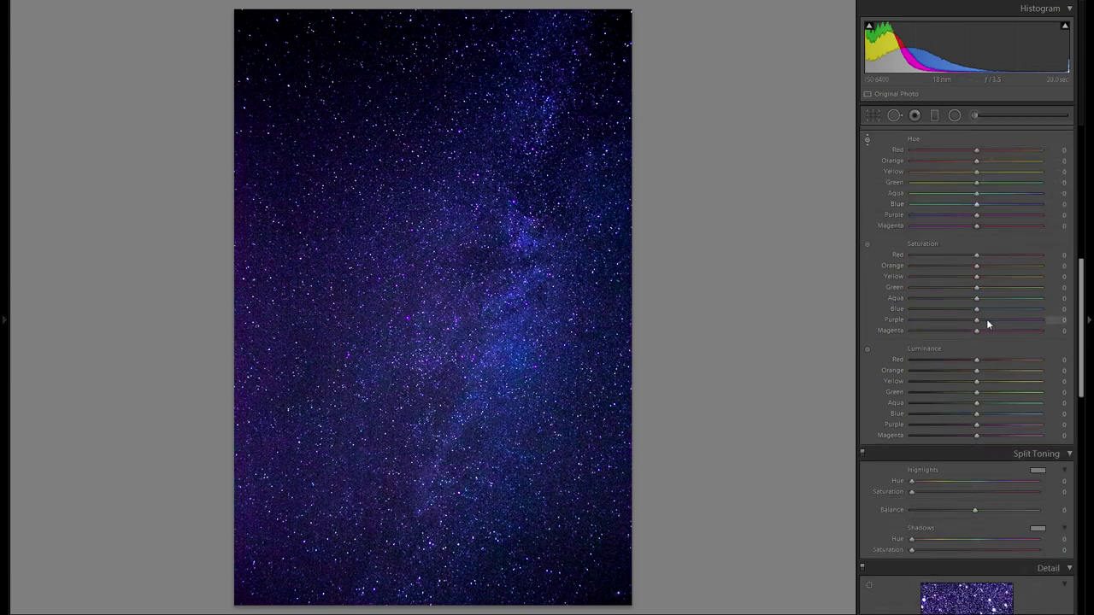
scroll(984, 324, down, 2)
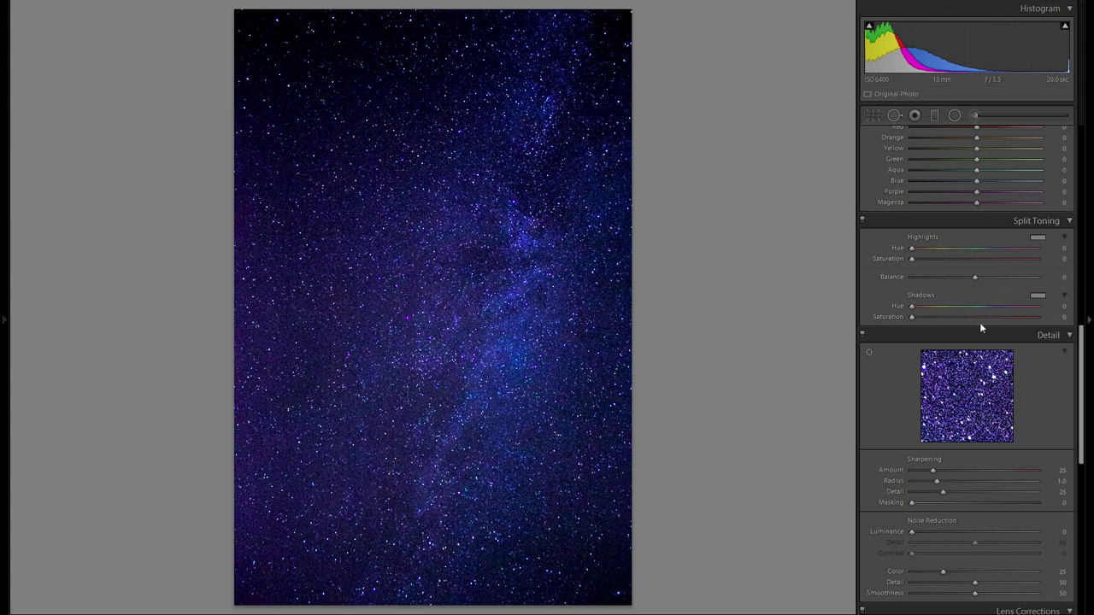
scroll(979, 344, down, 2)
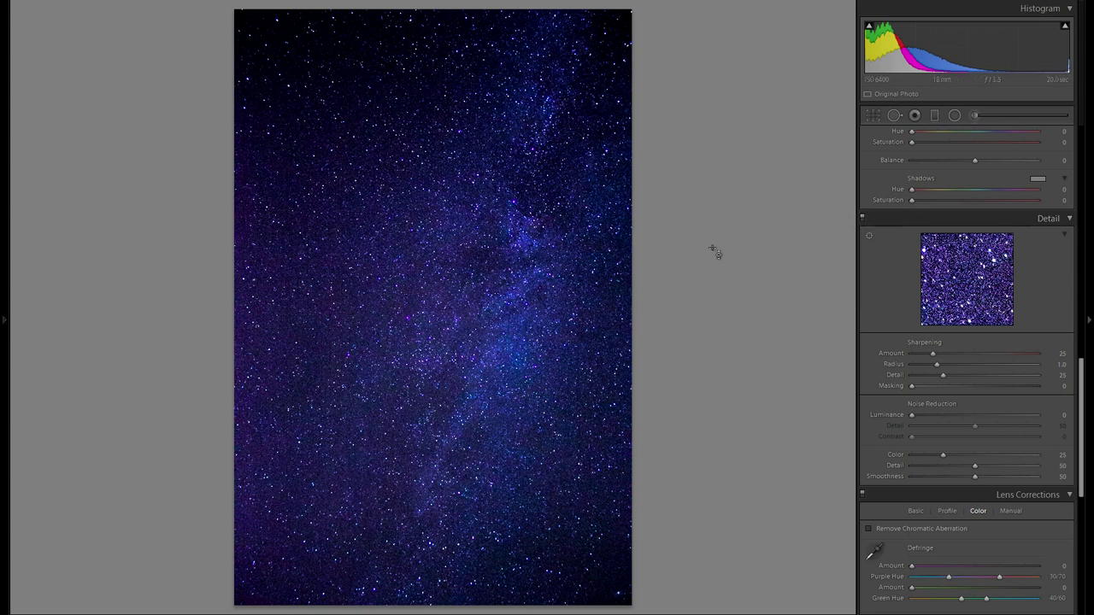
scroll(910, 253, up, 8)
scroll(865, 258, down, 8)
click(470, 376)
drag(493, 371, 805, 350)
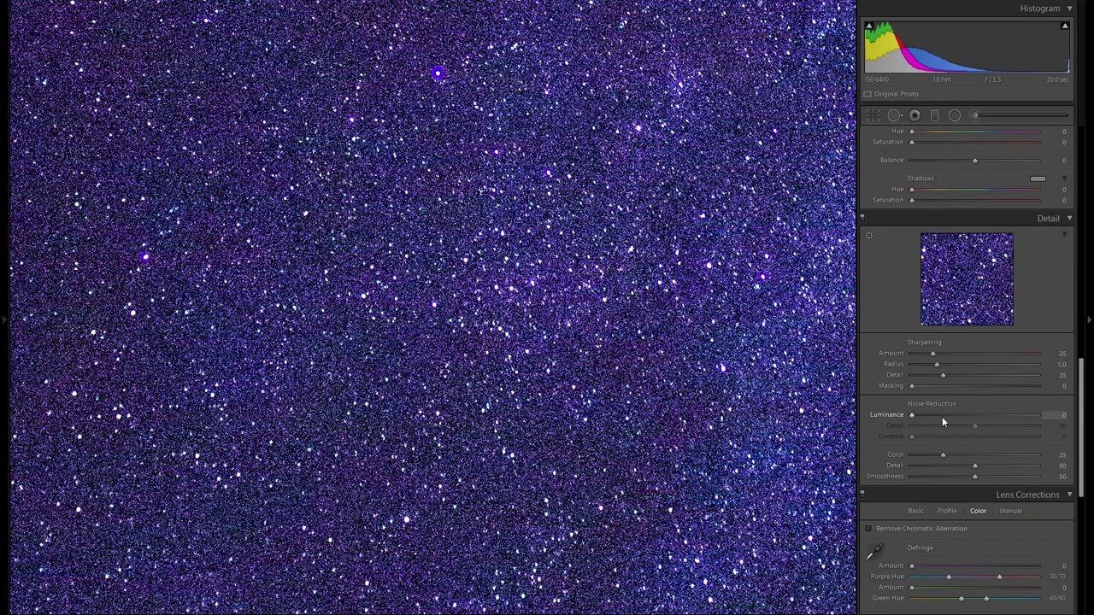
click(630, 334)
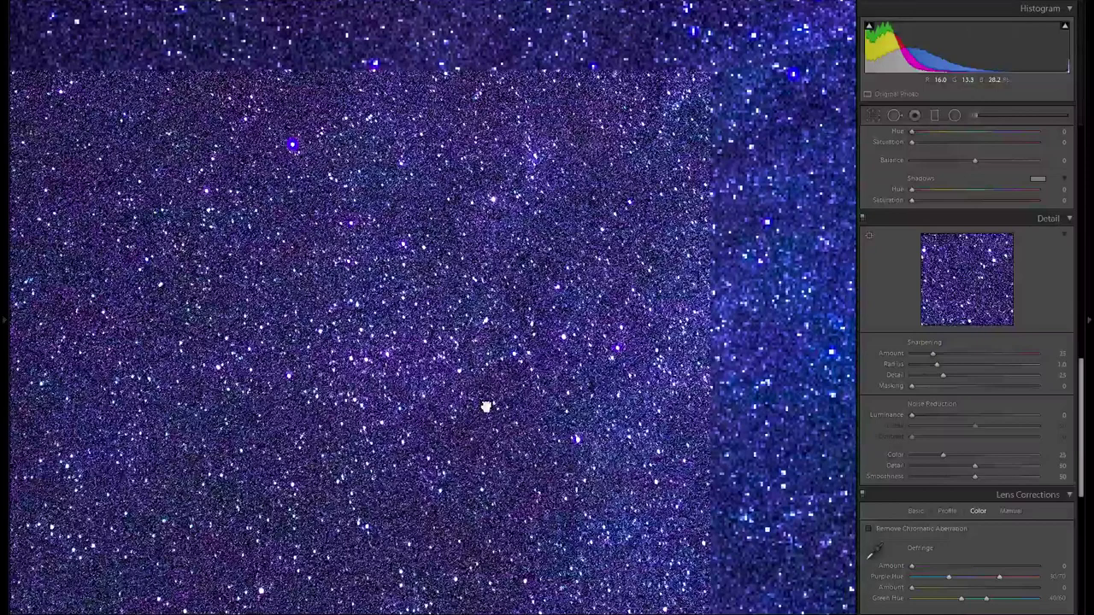
drag(992, 415, 977, 419)
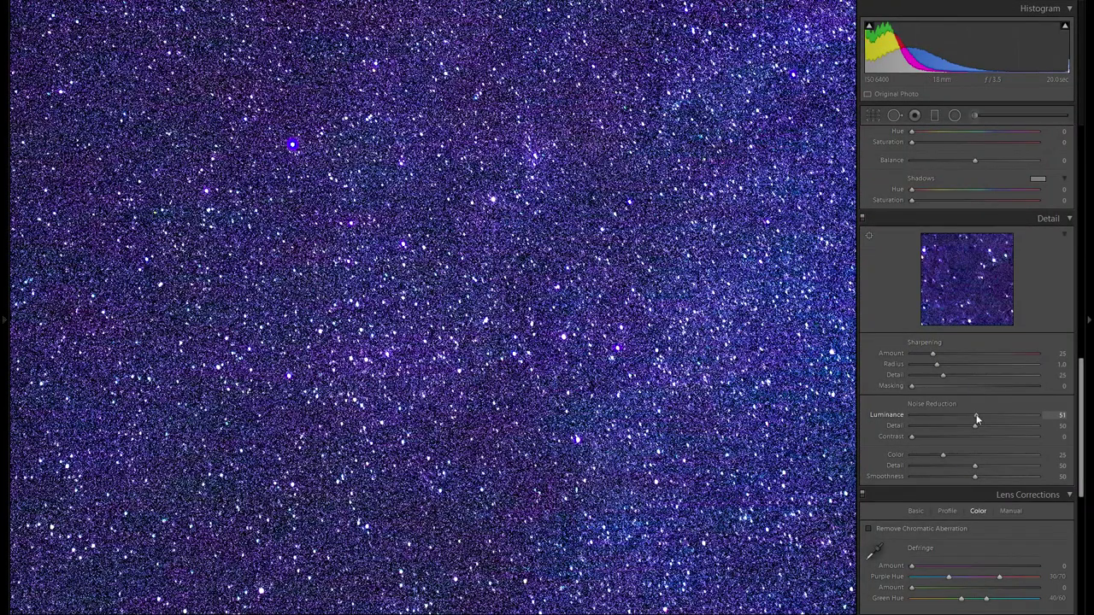
- Try the Luminance noise reduction at 82, reset it, and set it to 34 while viewing the whole photo
drag(977, 419, 1015, 418)
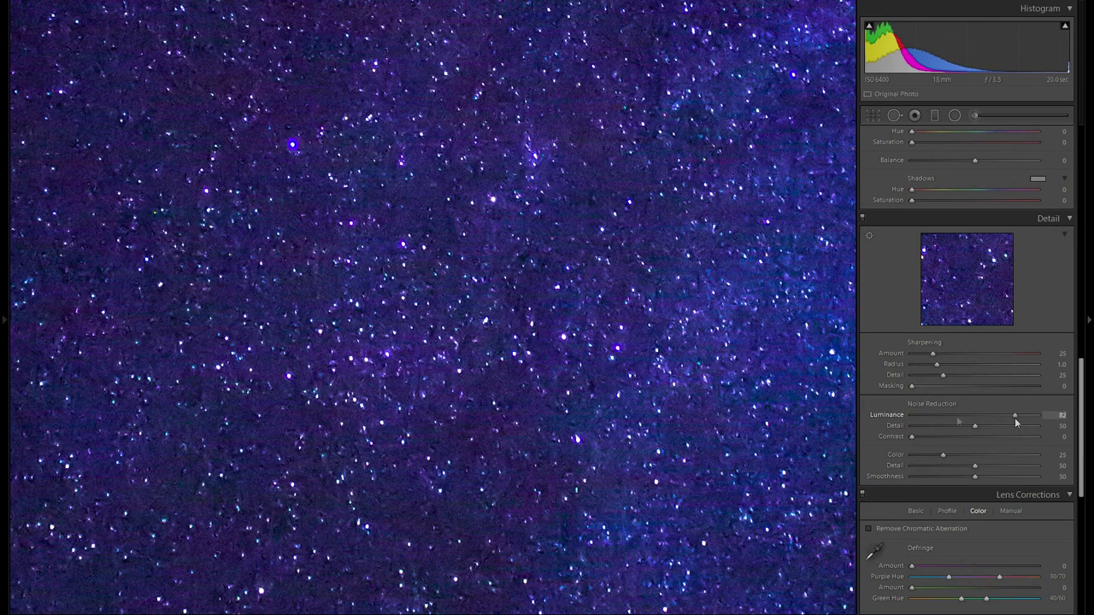
click(602, 387)
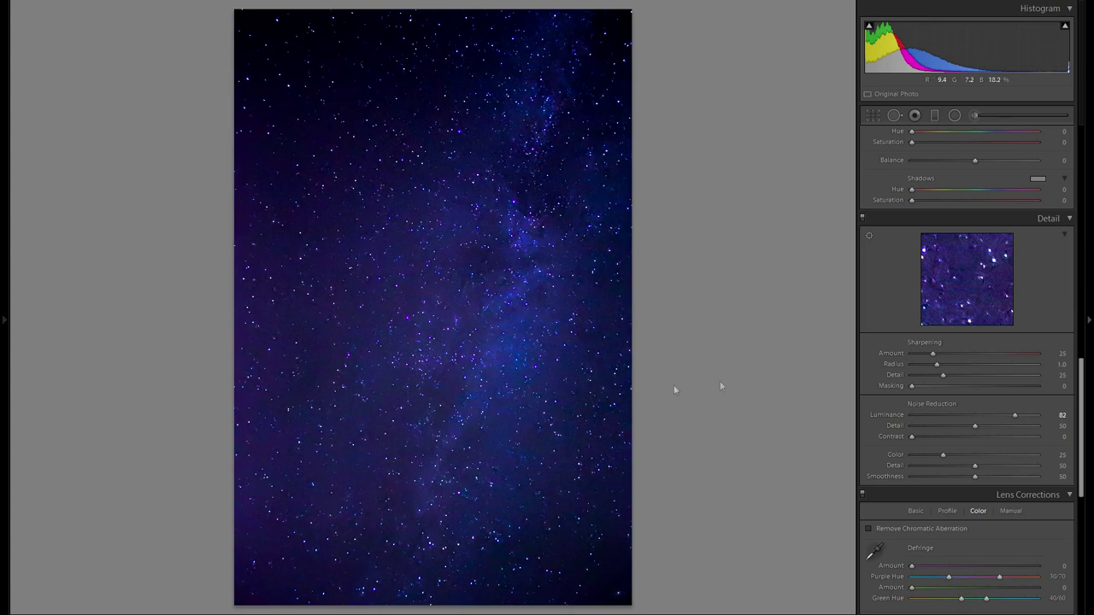
double_click(886, 415)
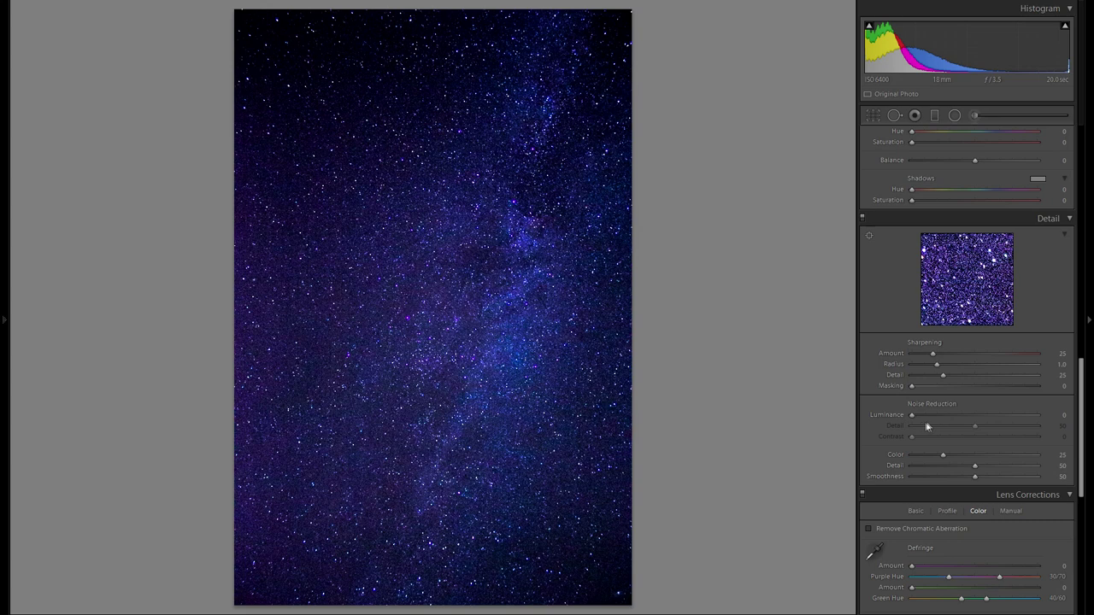
click(955, 419)
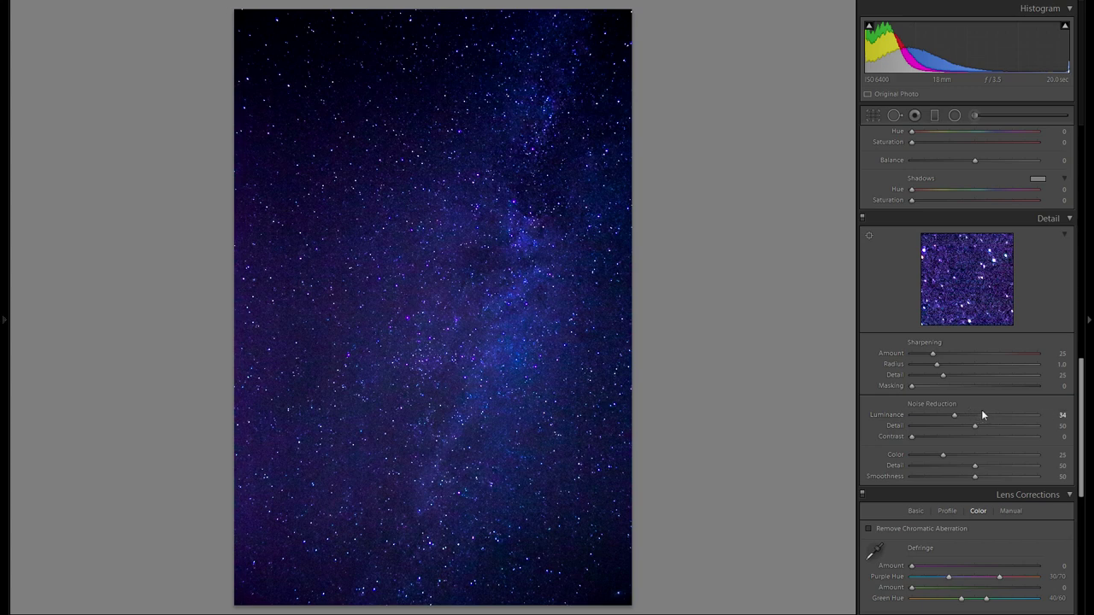
- Try the Luminance noise reduction at 100, inspect the stars up close, and set it to 69
drag(955, 417, 981, 415)
drag(997, 416, 1041, 420)
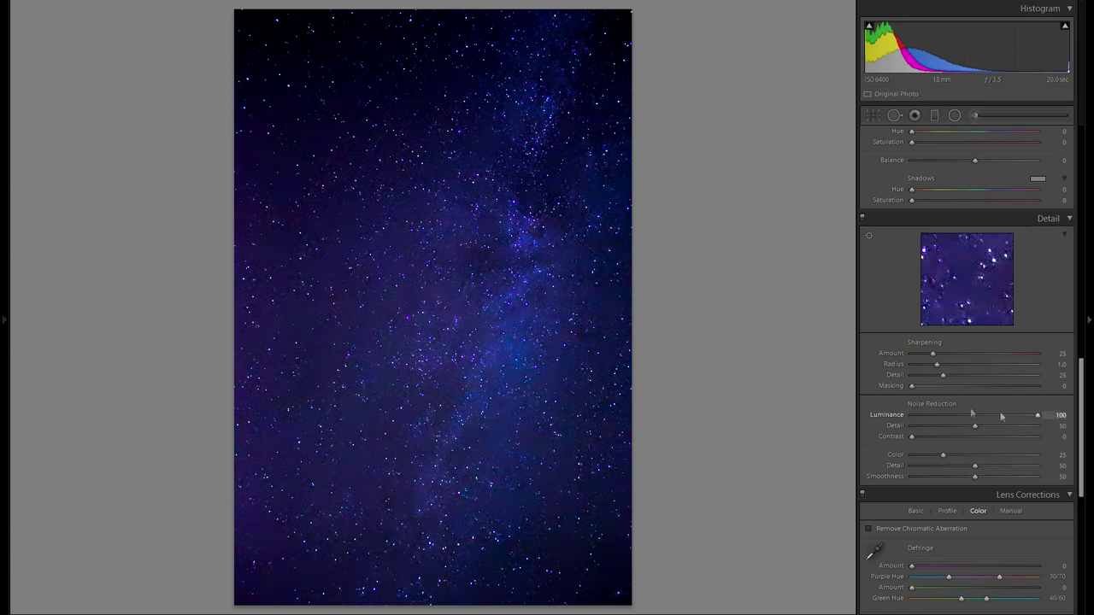
click(476, 378)
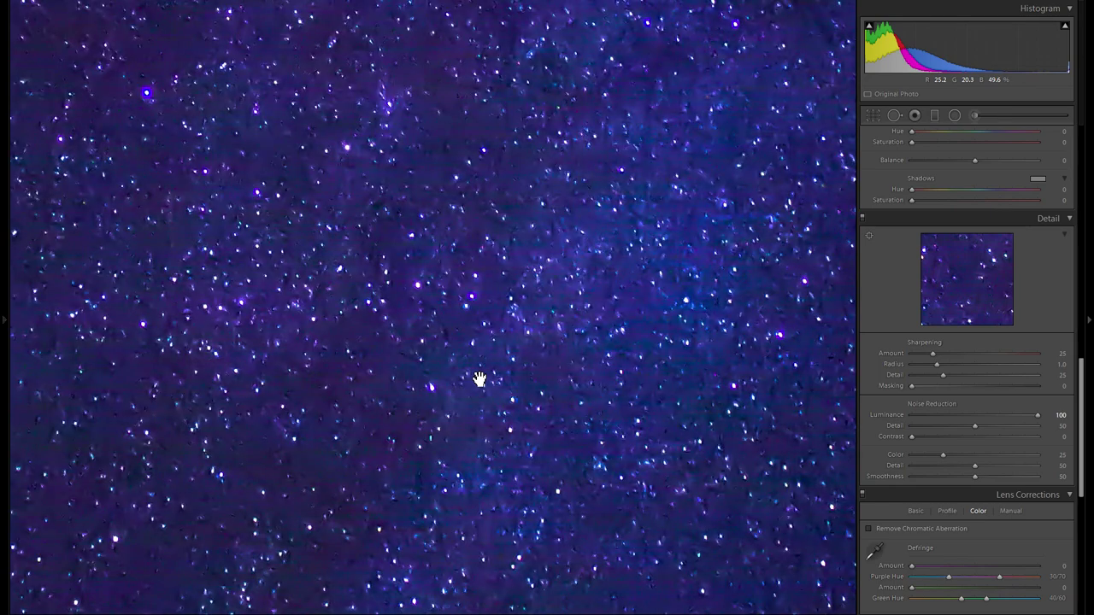
click(985, 415)
- Set the Color noise reduction to 100, comparing the star colours up close with lower and default amounts
drag(942, 455, 1039, 456)
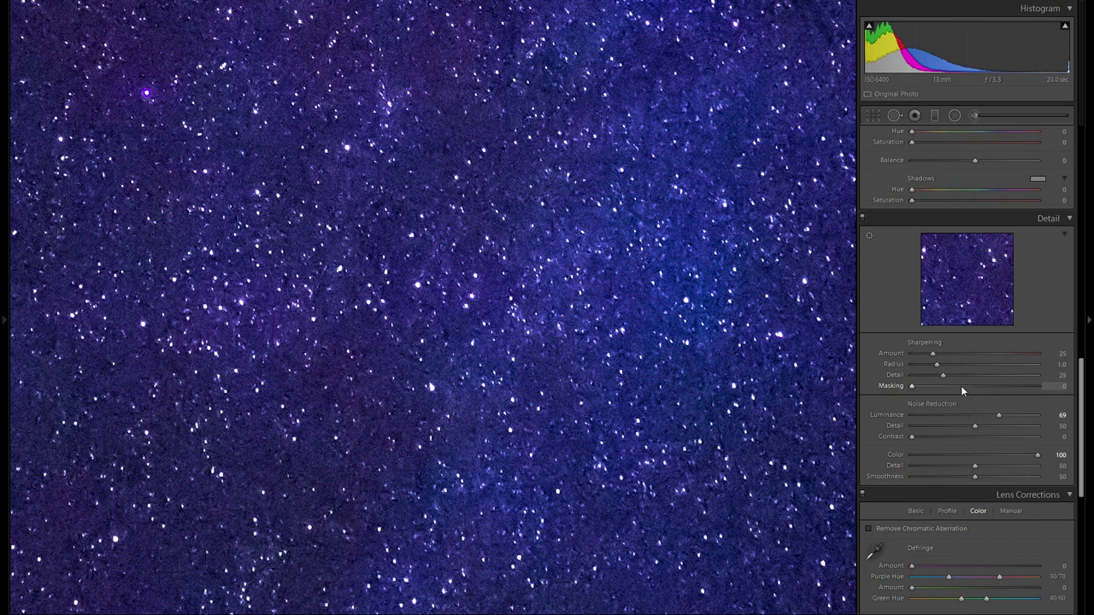
drag(954, 452, 897, 459)
double_click(897, 456)
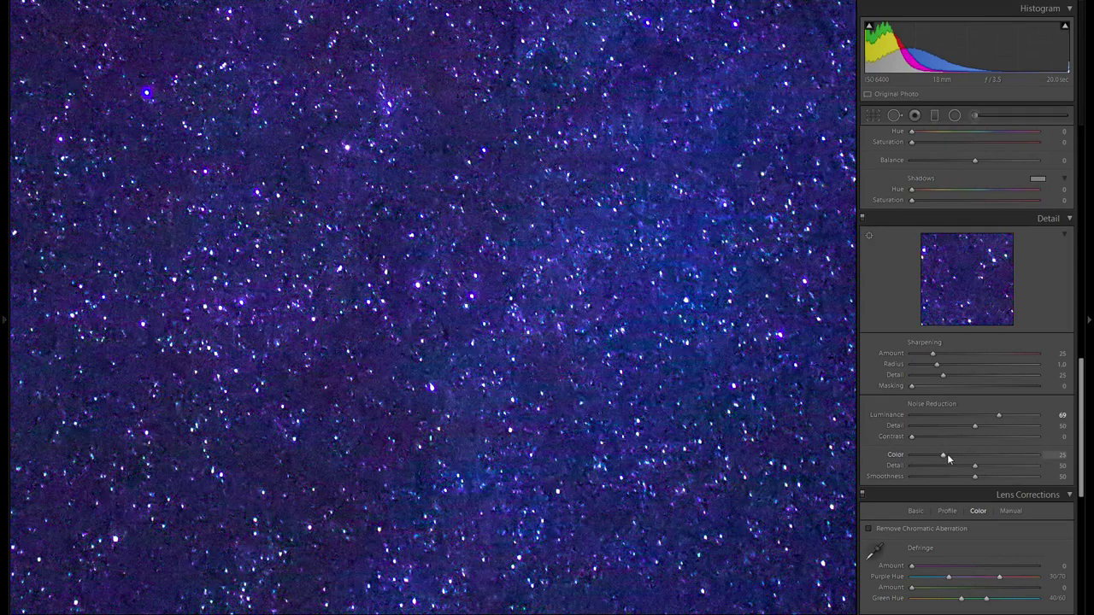
drag(945, 454, 1061, 471)
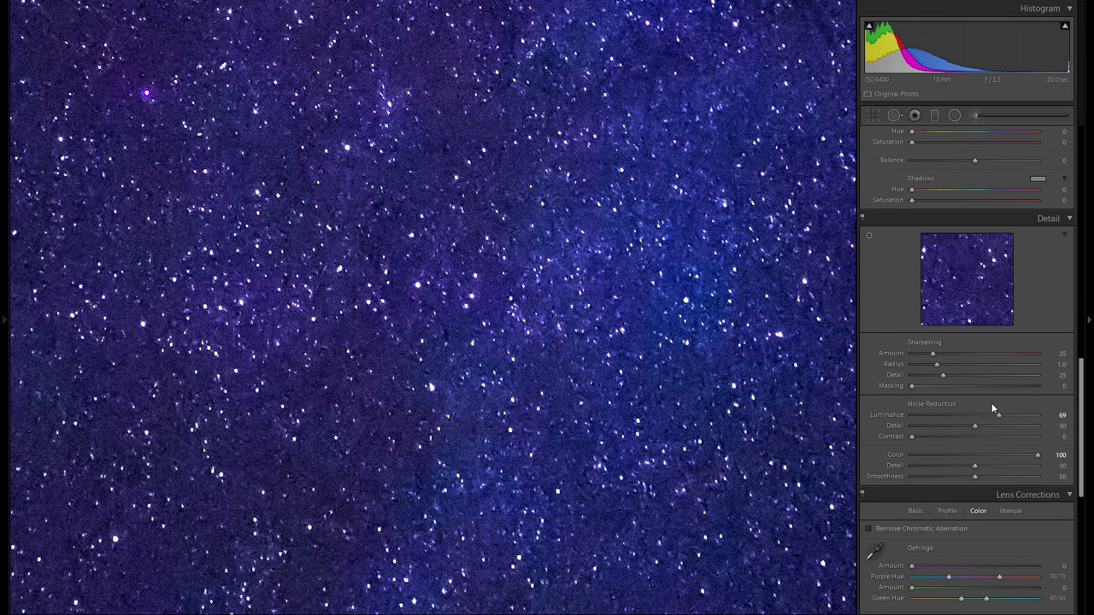
key(z)
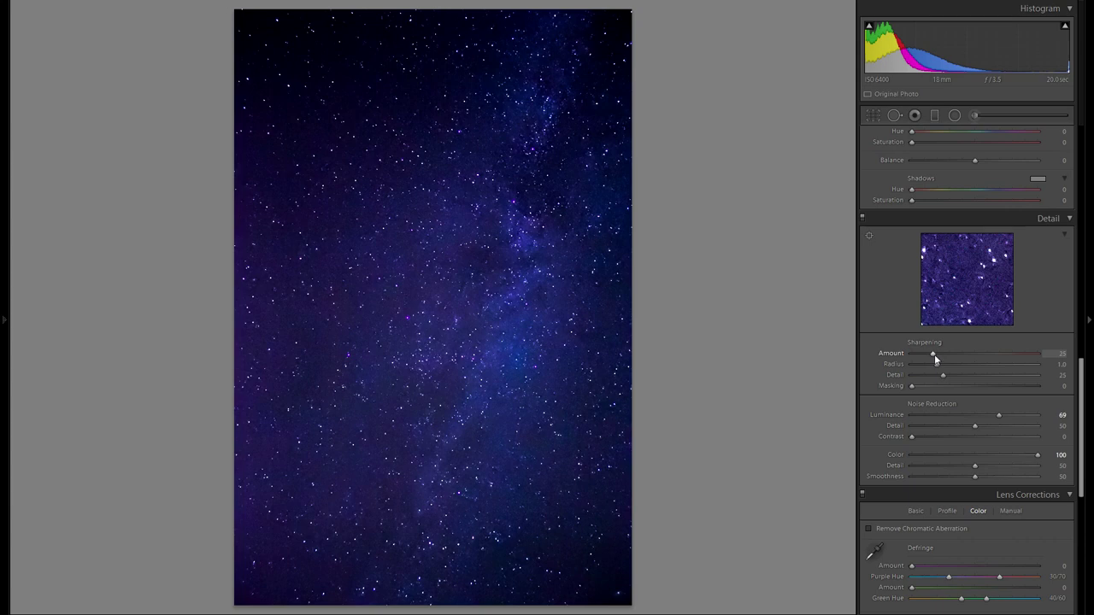
- Set the sharpening Amount to 65 and its Masking to 80, previewing the mask over the stars
drag(934, 353, 1002, 355)
click(966, 353)
drag(916, 383, 991, 393)
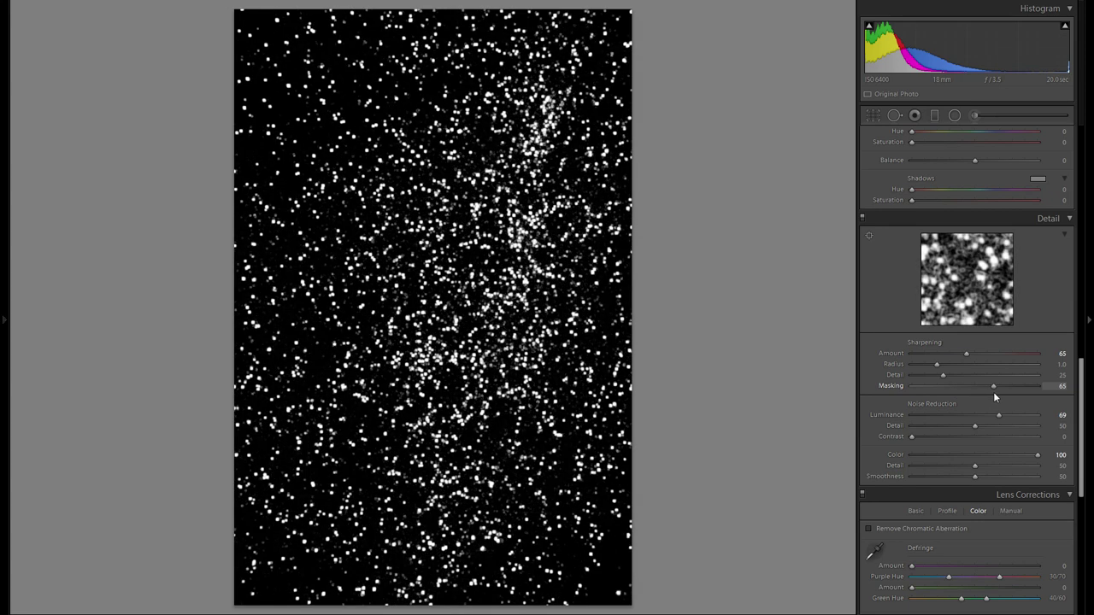
drag(993, 392, 1012, 398)
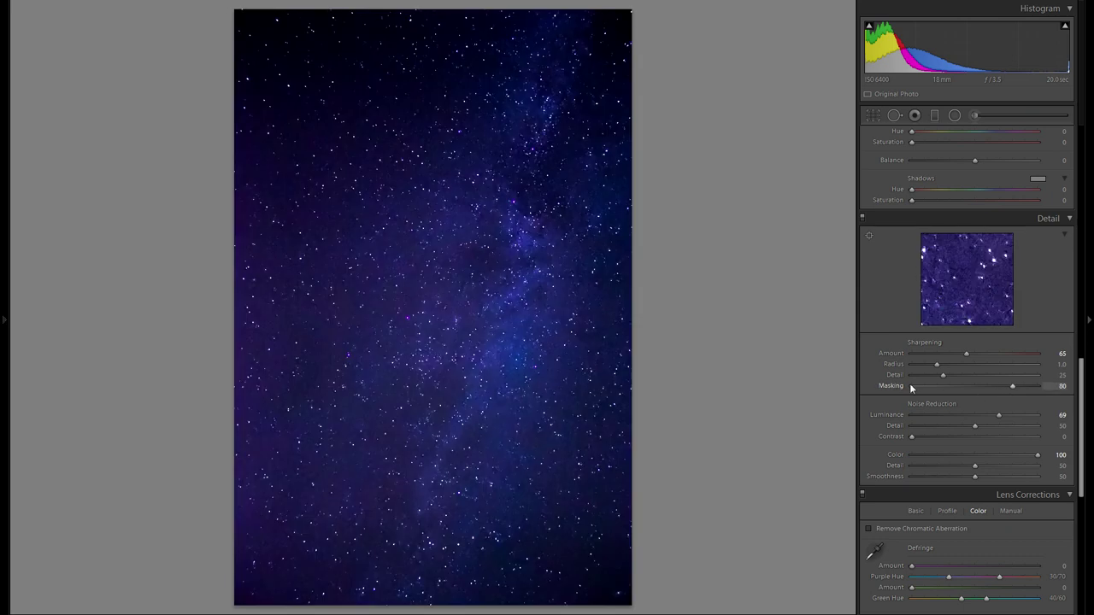
- Reset the sharpening Amount to its default of 25 and inspect different areas of the star field up close
click(475, 335)
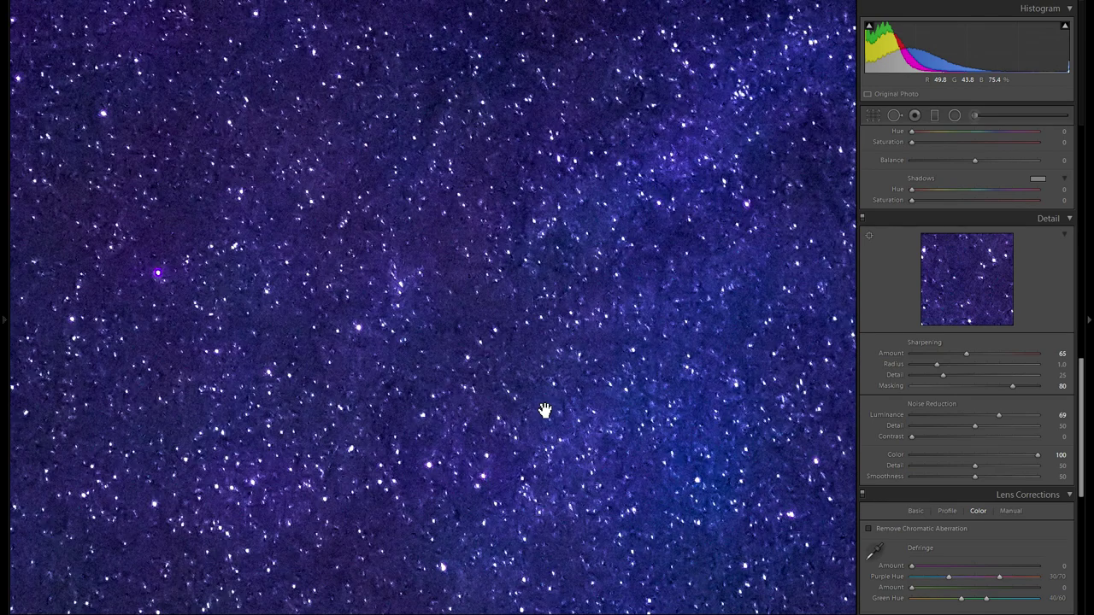
double_click(891, 354)
drag(837, 313, 626, 307)
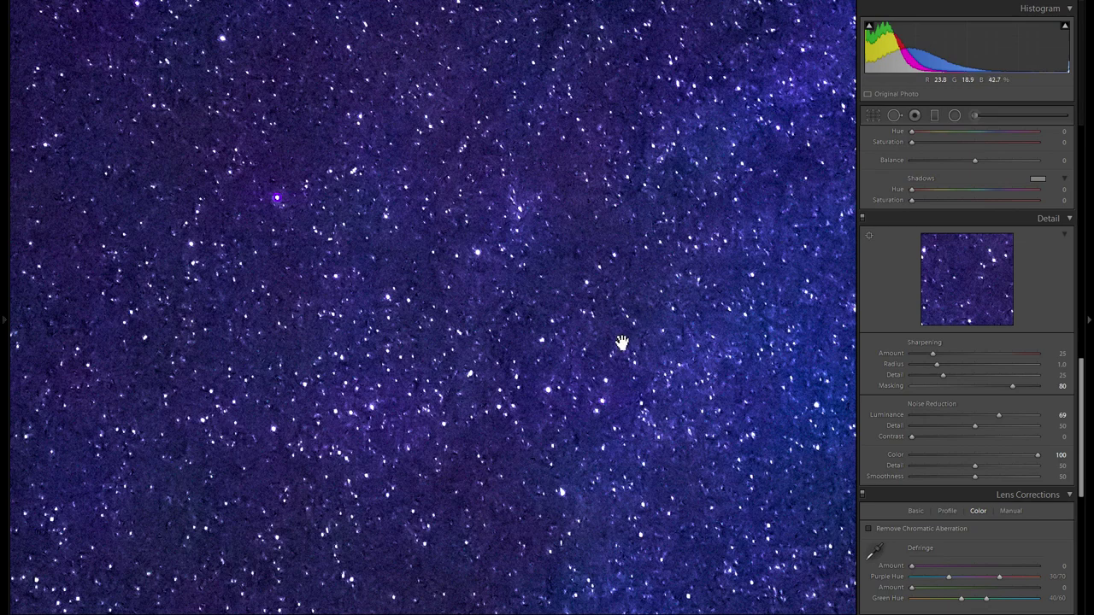
drag(626, 378, 447, 333)
drag(534, 369, 701, 364)
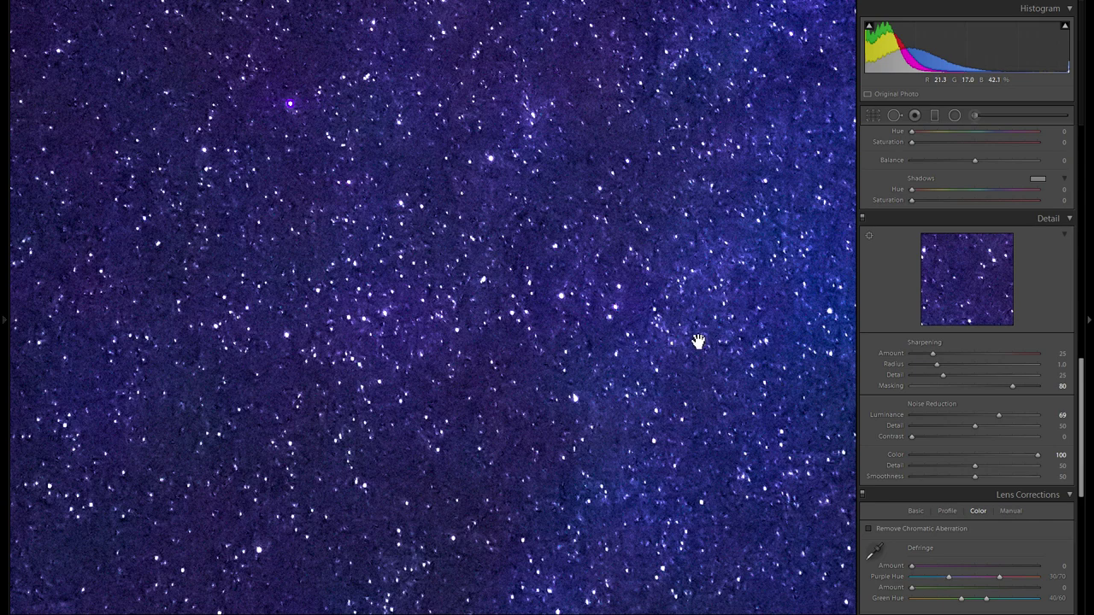
click(574, 329)
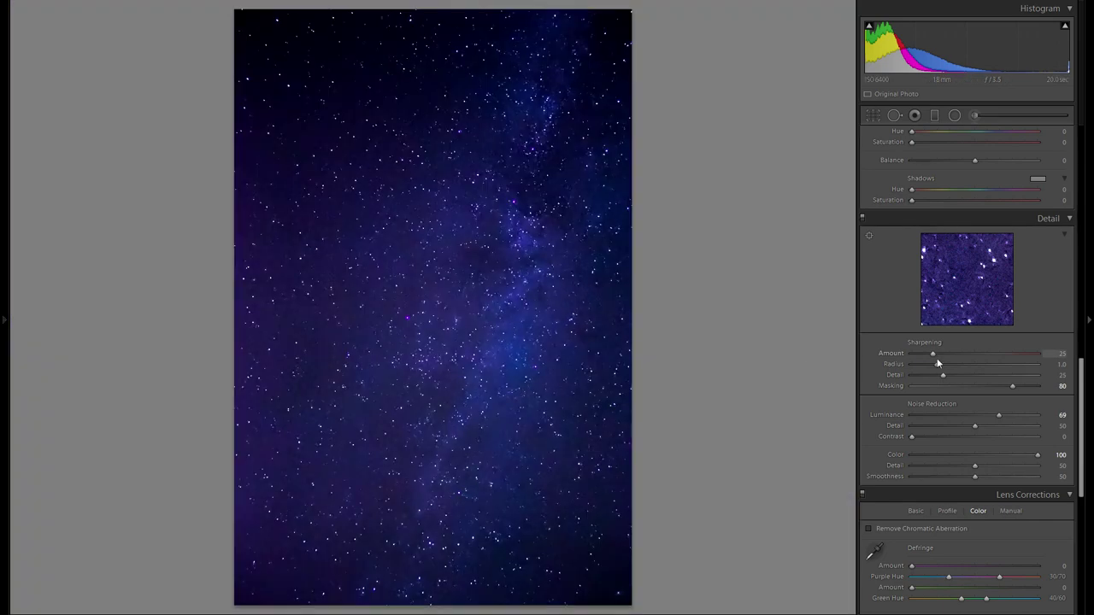
- Enable lens profile corrections and choose Canon as the lens make
scroll(935, 360, down, 3)
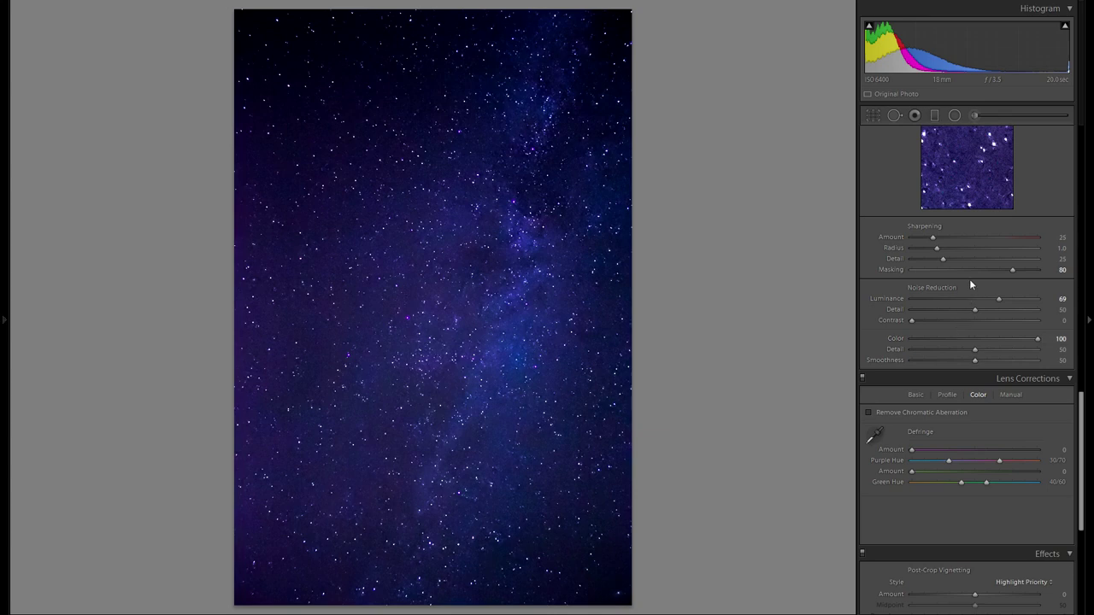
scroll(969, 278, up, 6)
scroll(992, 289, down, 3)
scroll(1011, 331, down, 6)
scroll(1030, 341, up, 3)
scroll(1030, 341, down, 3)
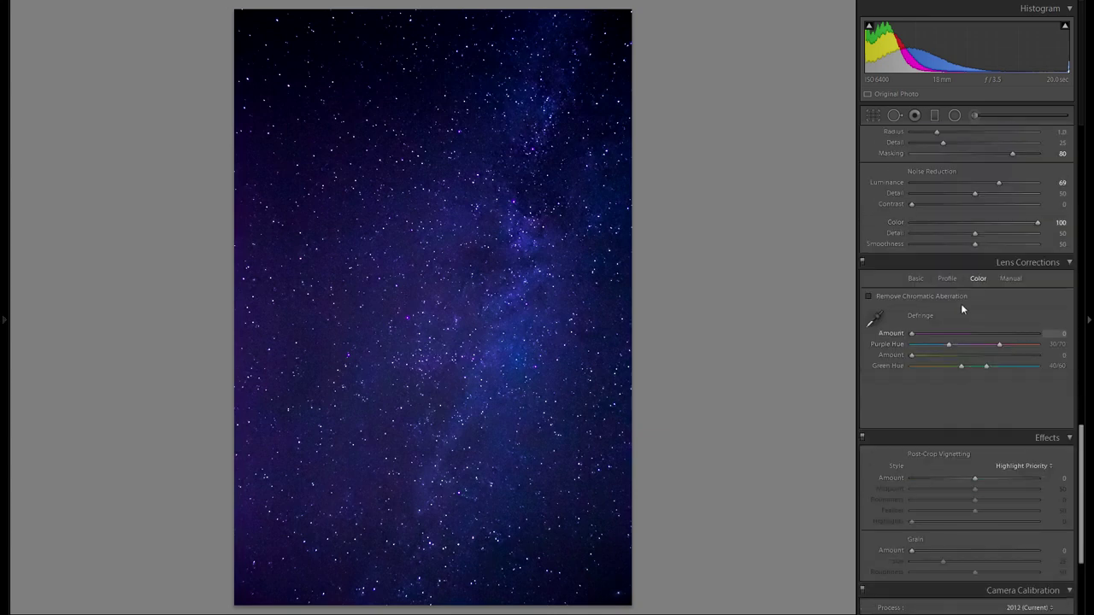
click(946, 278)
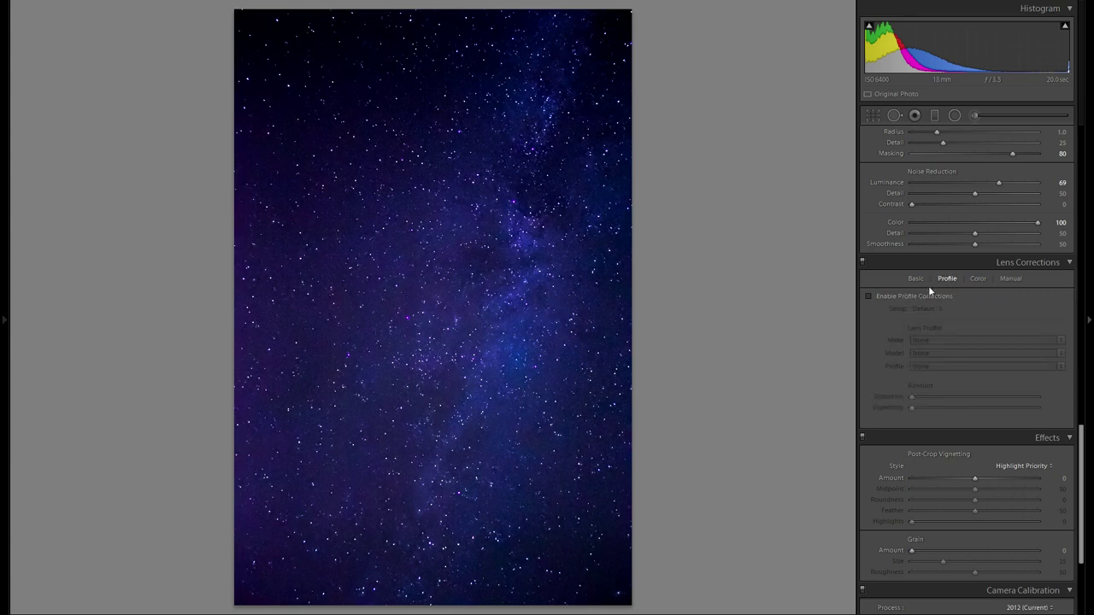
click(921, 295)
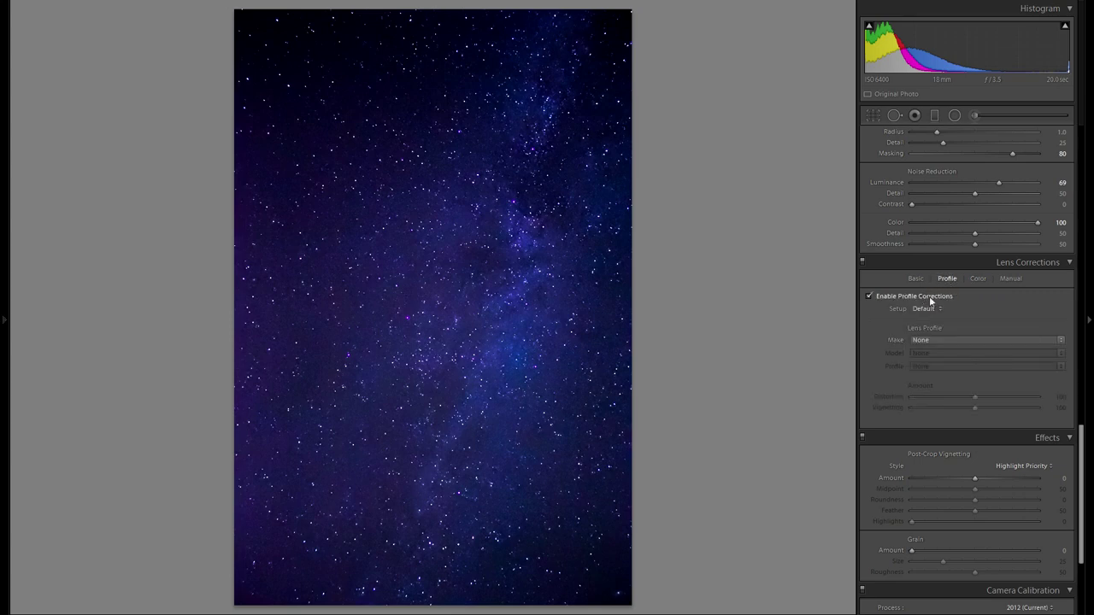
click(976, 339)
click(976, 340)
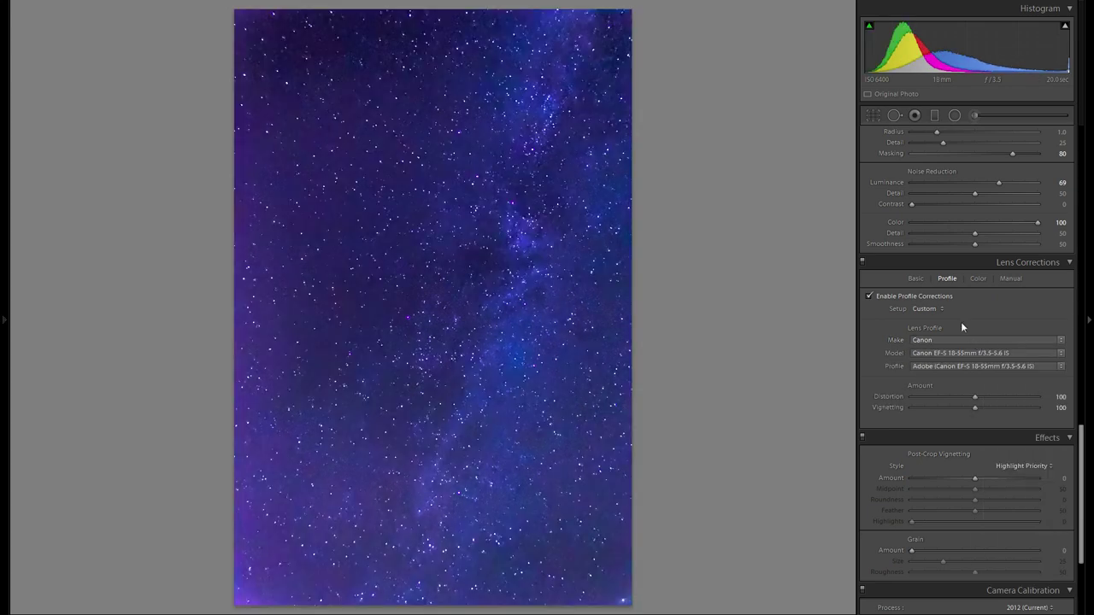
- Set the lens profile's Vignetting correction to 0, comparing the photo with and without the profile corrections
click(919, 296)
click(920, 297)
drag(976, 408, 842, 416)
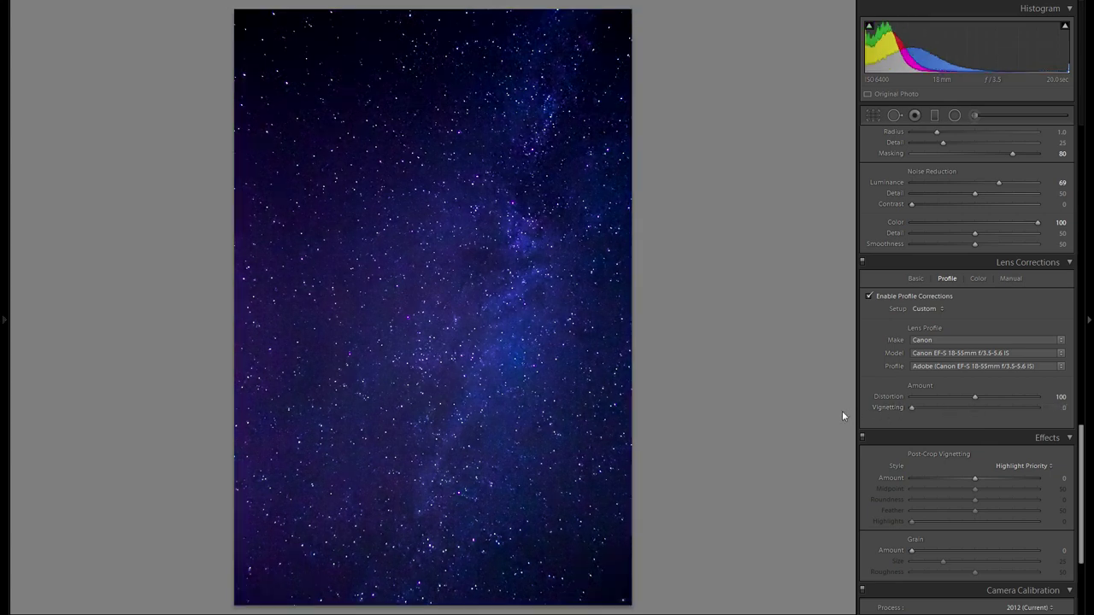
click(914, 296)
click(915, 295)
- Turn on Remove Chromatic Aberration and check its effect on the stars up close
click(978, 279)
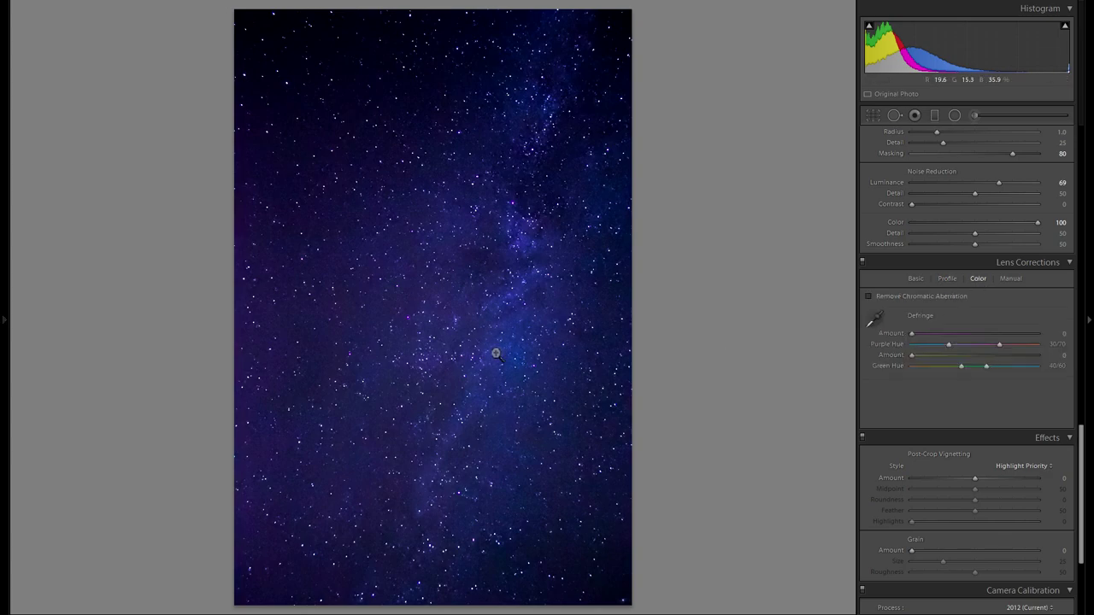
click(470, 355)
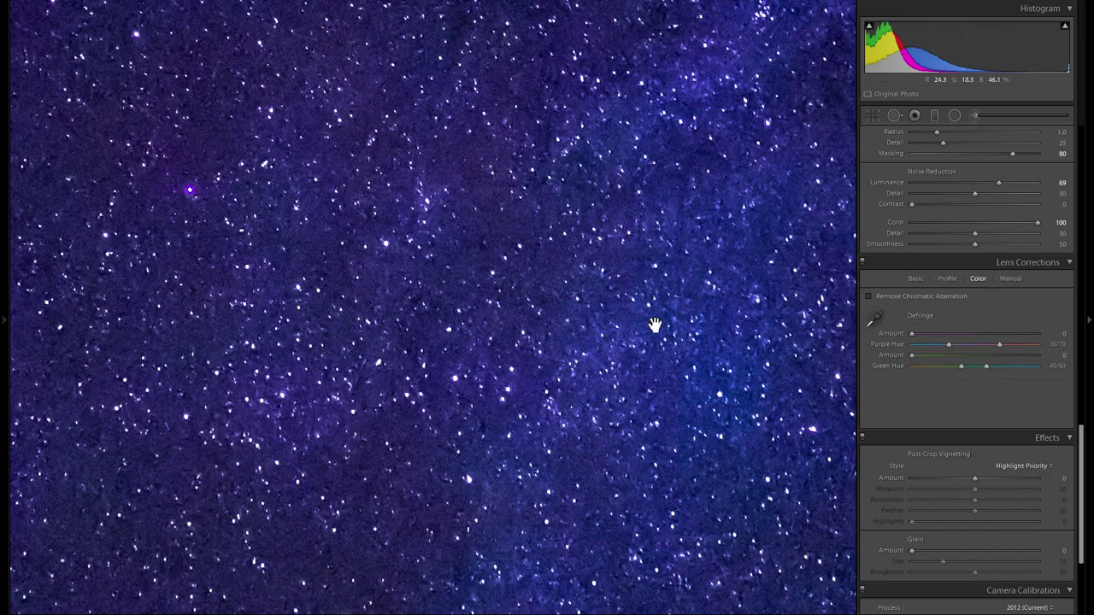
click(949, 297)
drag(564, 427, 644, 354)
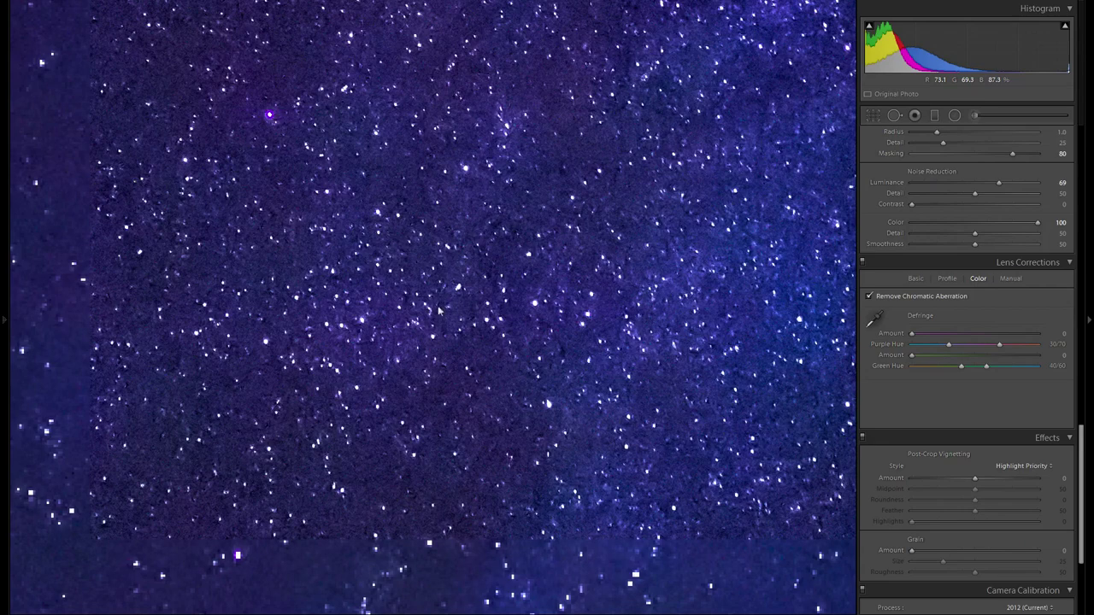
click(892, 299)
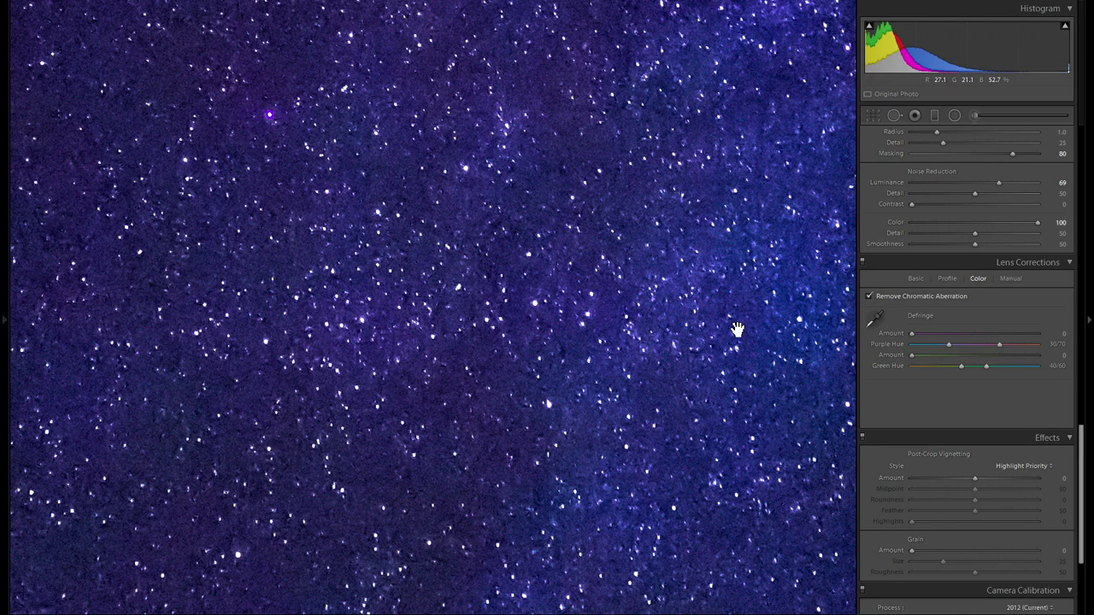
click(616, 284)
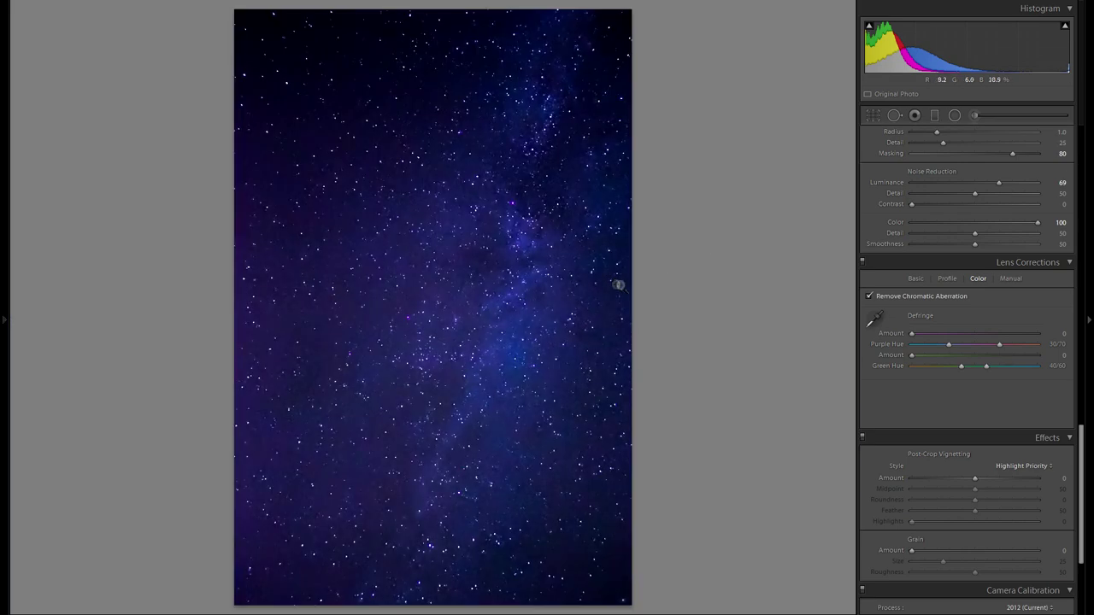
- Try a post-crop vignetting Amount of -19, reset it, and set the Amount to -2
scroll(983, 307, down, 4)
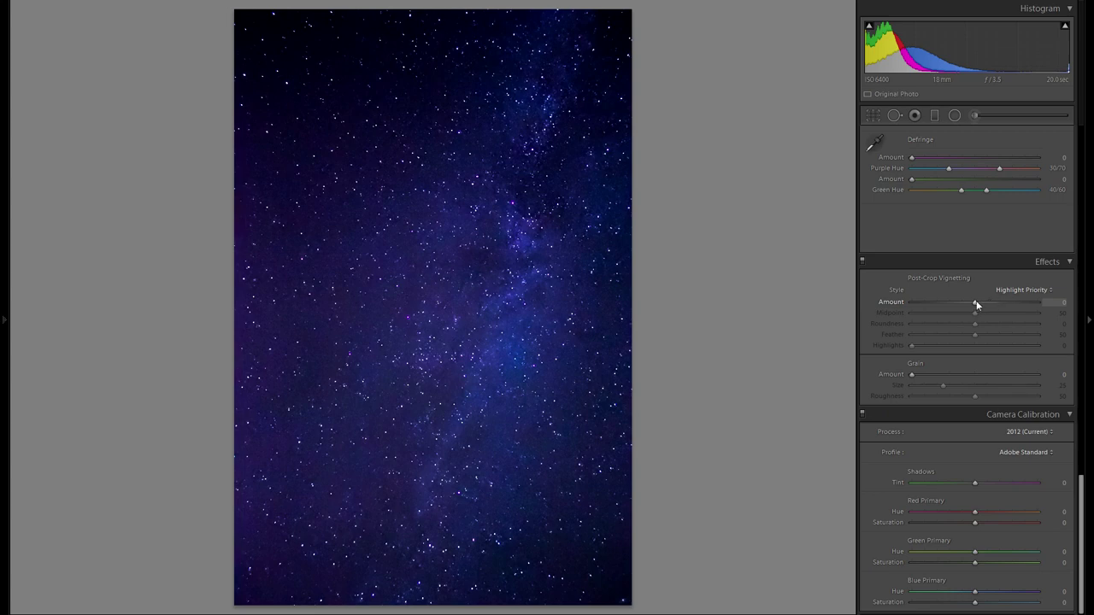
drag(977, 305, 964, 305)
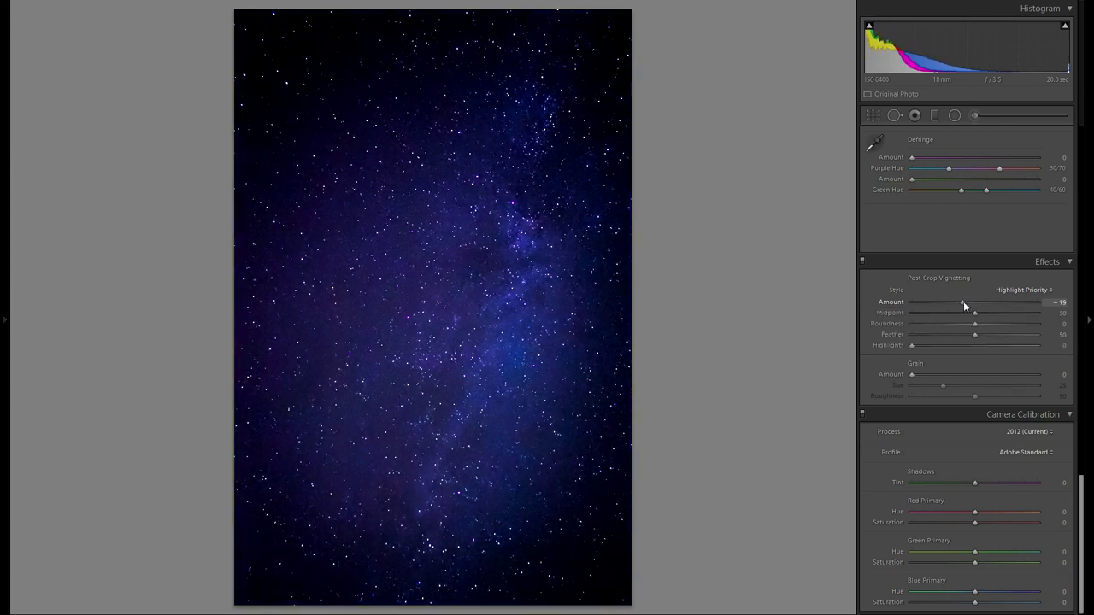
drag(965, 306, 972, 308)
double_click(892, 304)
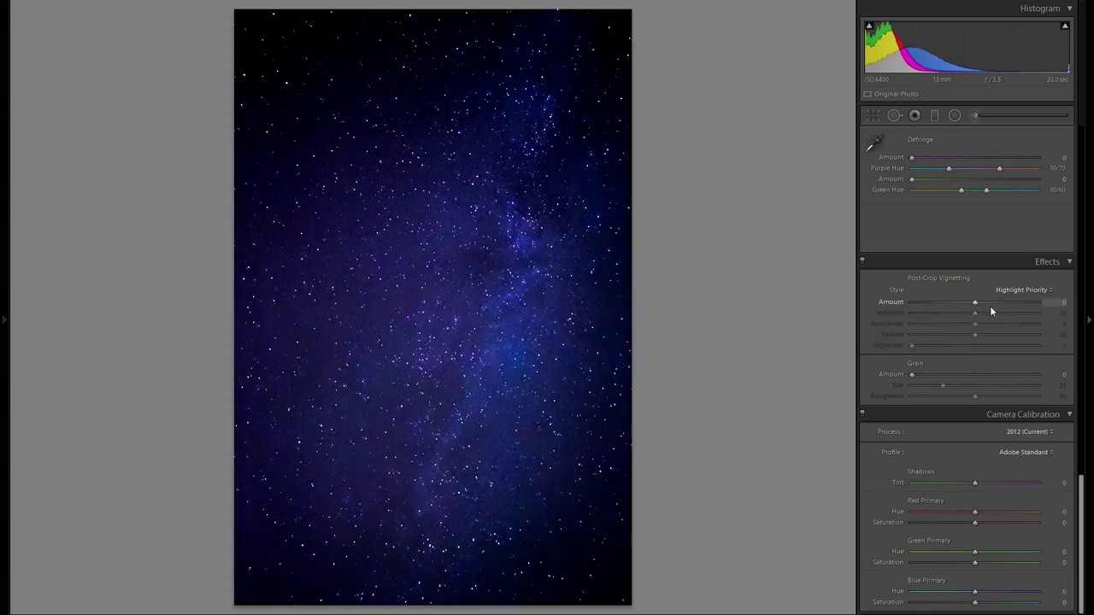
drag(976, 302, 973, 302)
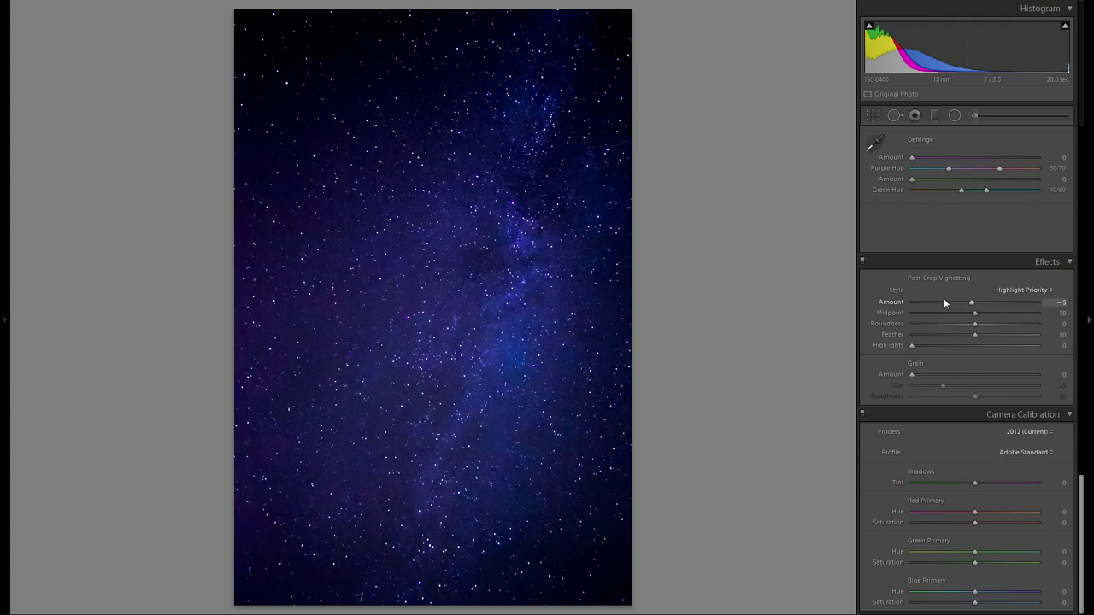
drag(972, 305, 976, 308)
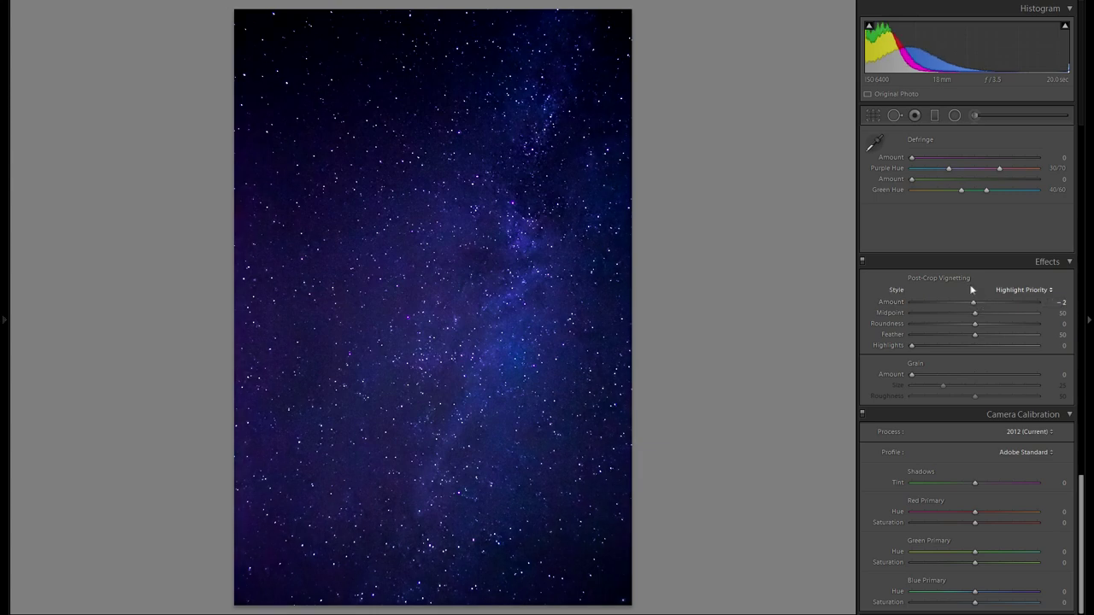
- Try the maximum Grain Amount on the photo and reset it
drag(923, 376, 1060, 374)
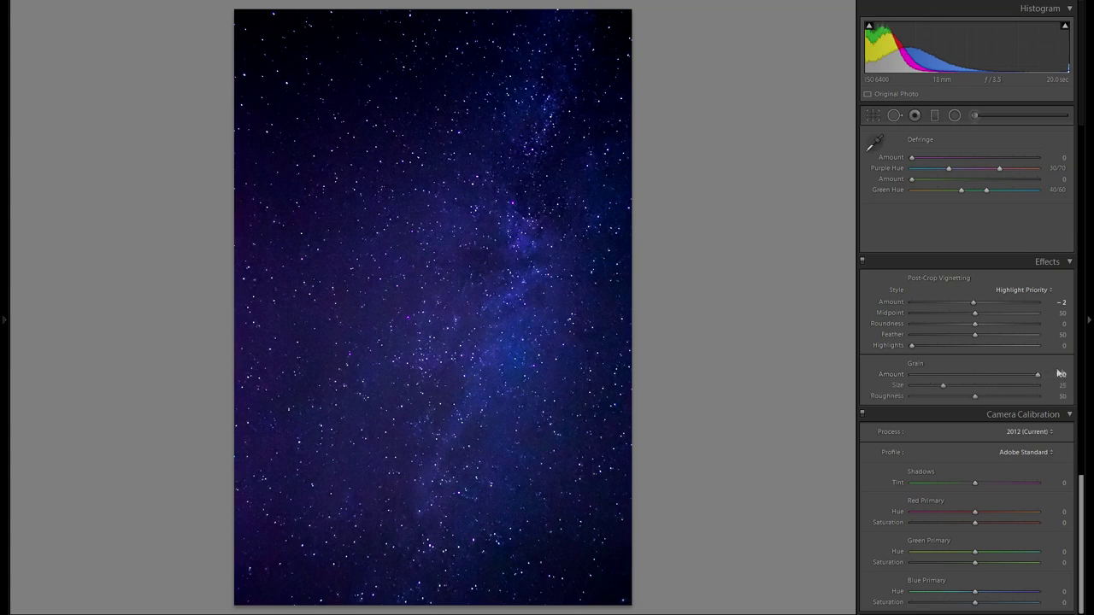
double_click(898, 376)
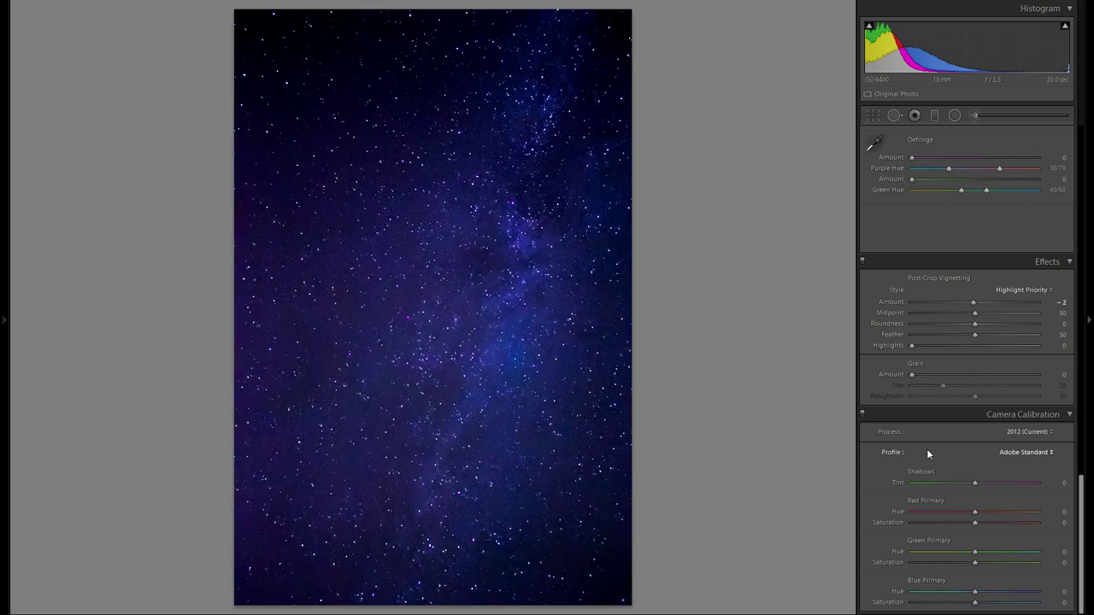
- Try the Camera Faithful, Landscape, Neutral, Portrait and Standard calibration profiles in turn, and return to Adobe Standard
click(1026, 452)
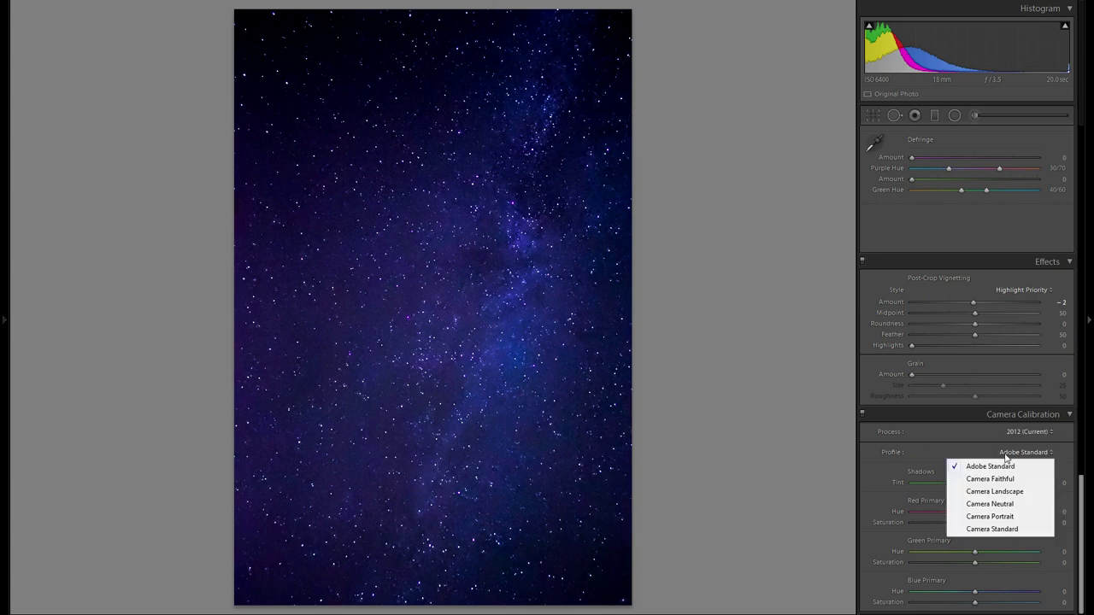
click(1008, 479)
click(1021, 448)
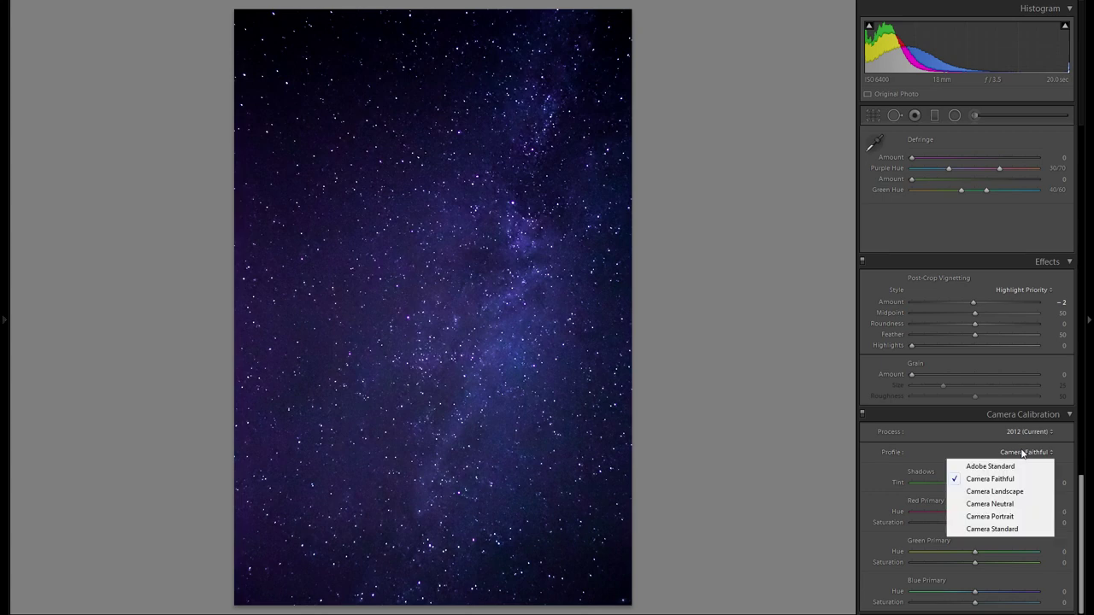
click(1007, 492)
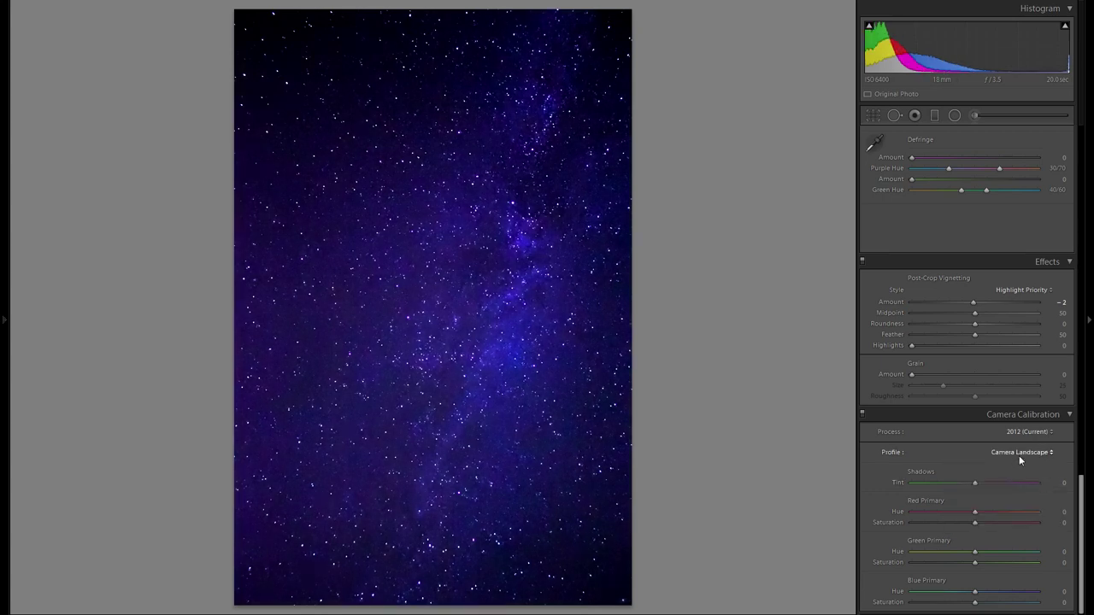
click(1019, 456)
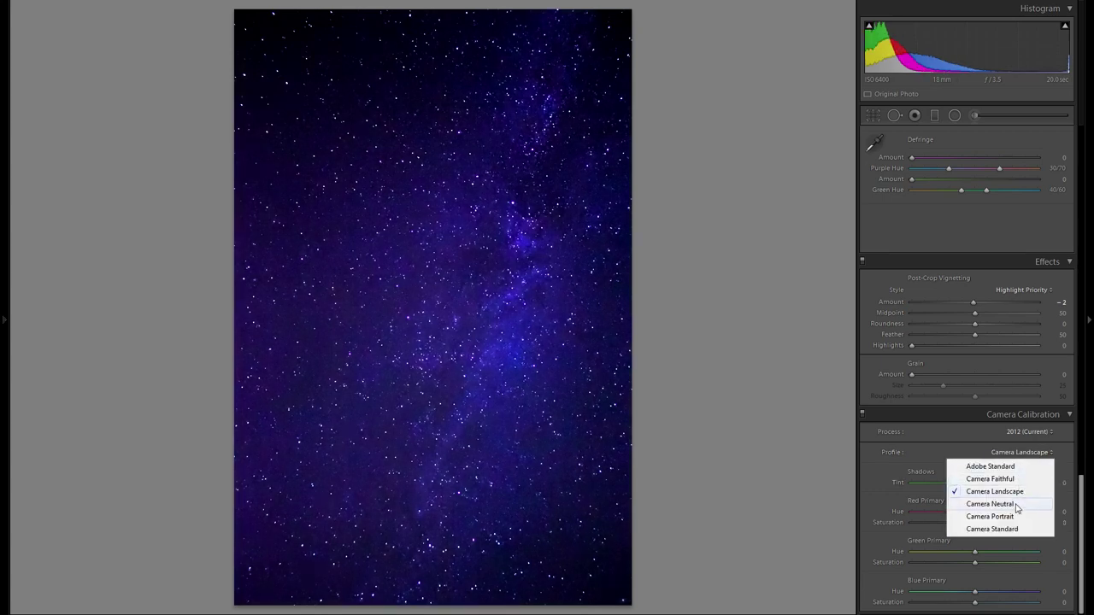
click(992, 504)
click(1024, 448)
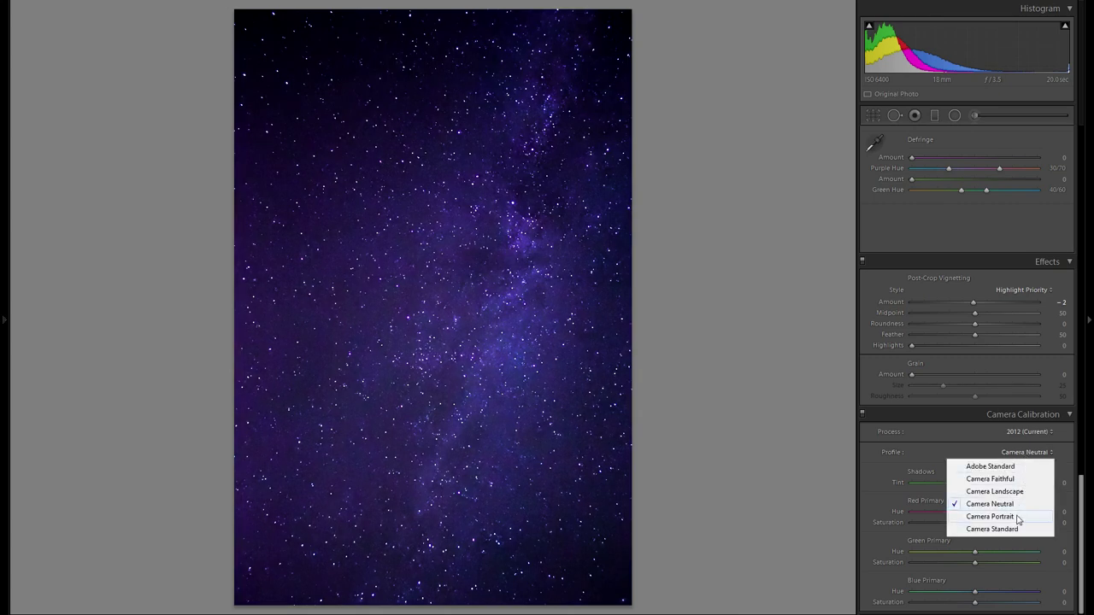
click(1017, 518)
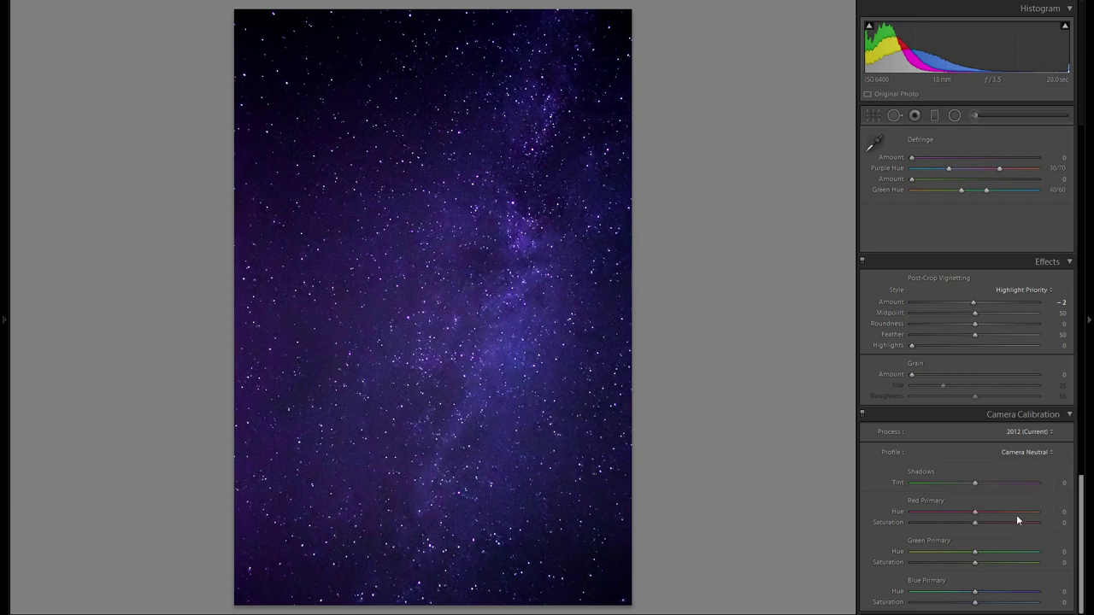
click(1018, 455)
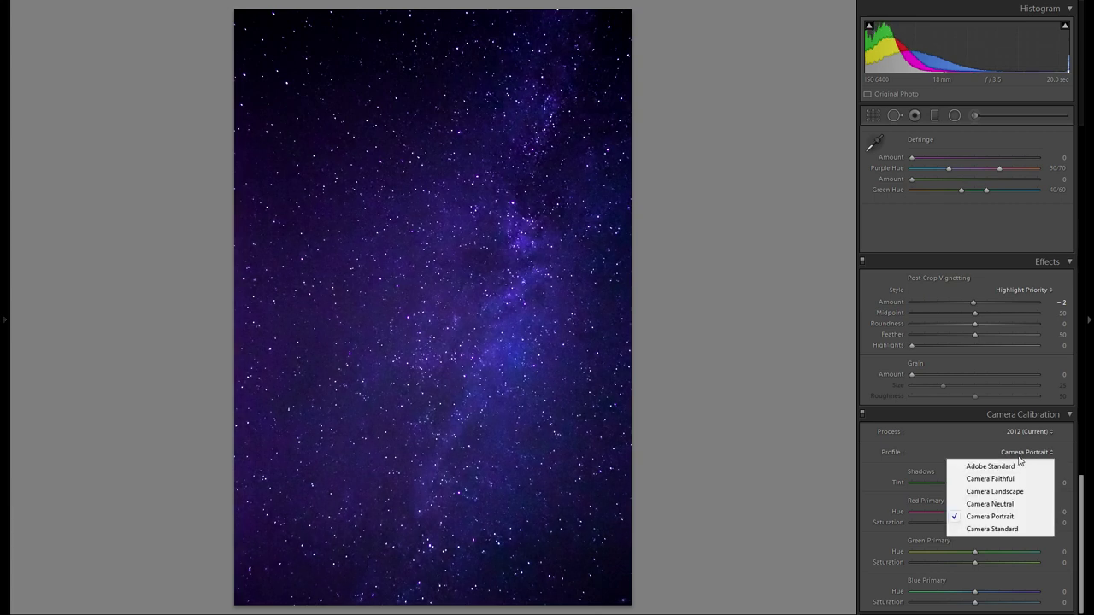
click(1015, 529)
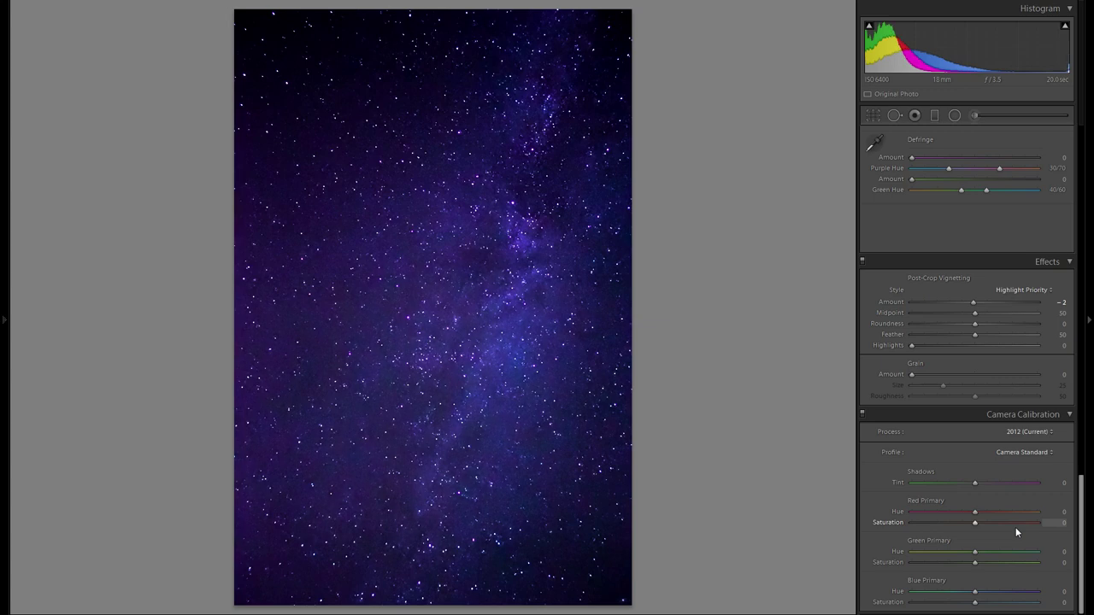
click(1021, 452)
click(1012, 466)
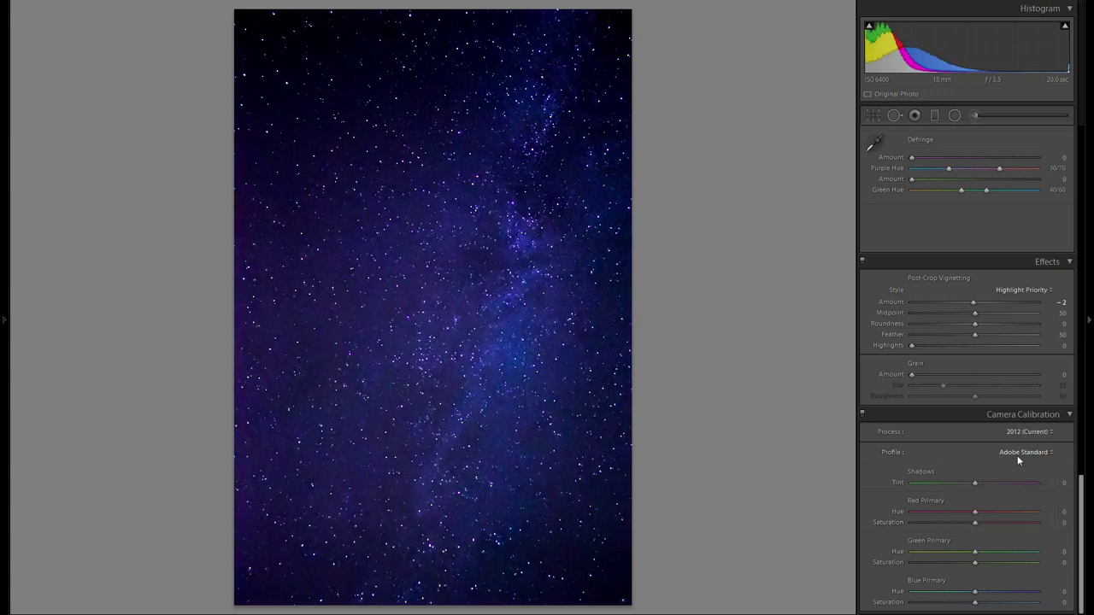
- Compare the camera calibration profiles on the photo once more and set the profile to Camera Portrait
click(1019, 453)
click(1017, 481)
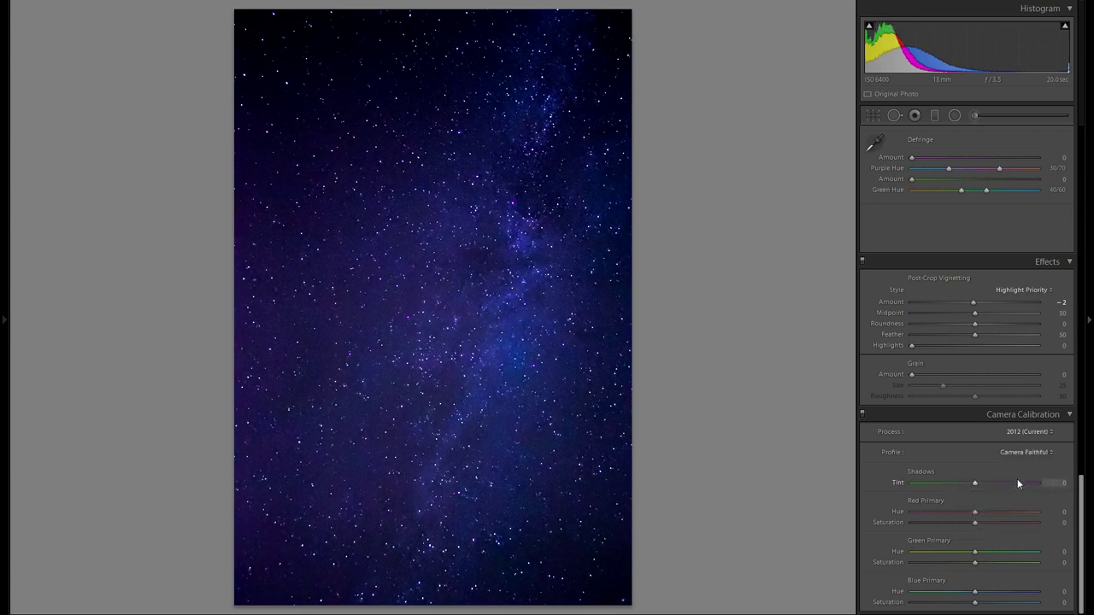
click(1025, 454)
click(1024, 492)
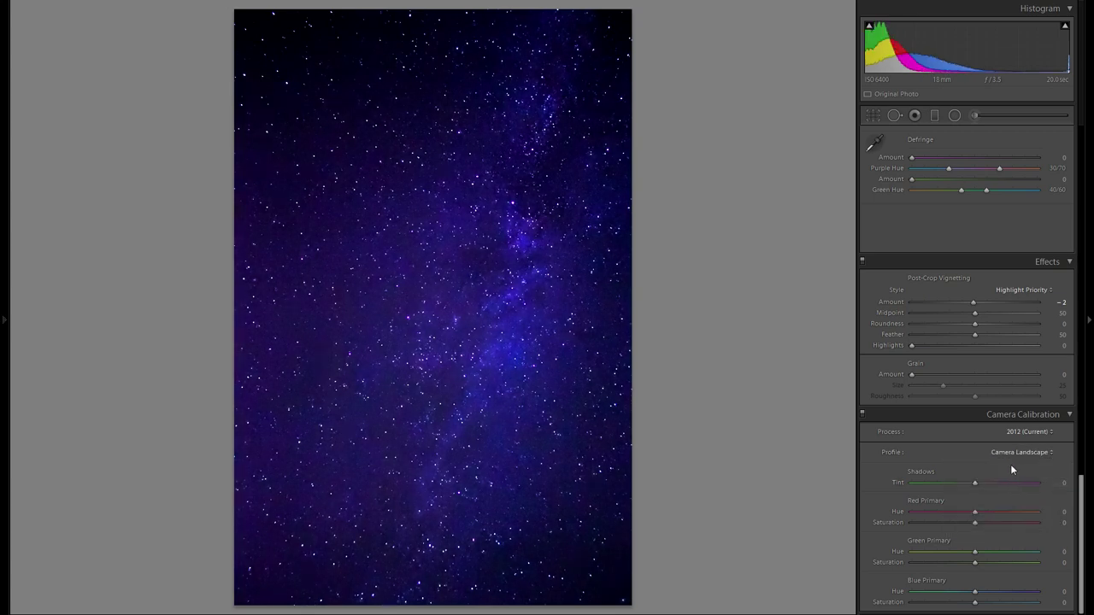
click(1017, 453)
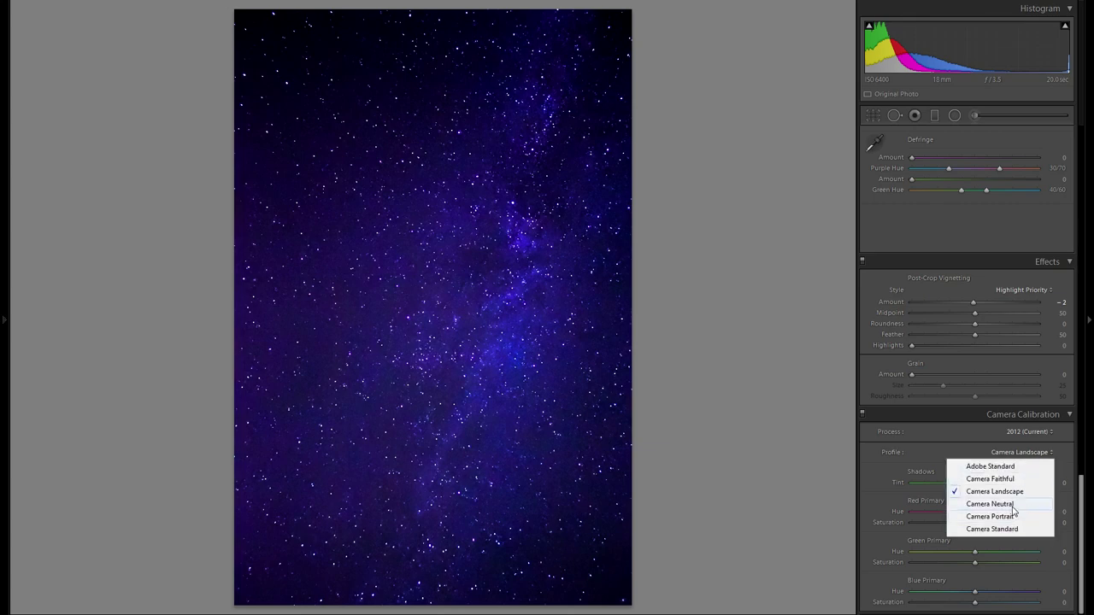
click(1009, 505)
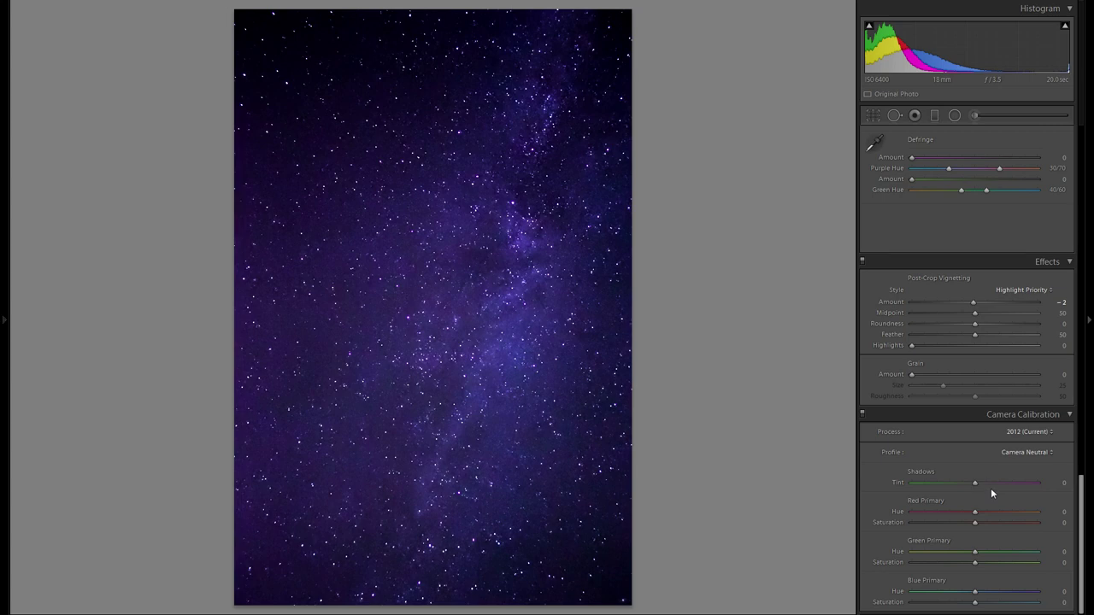
click(1001, 454)
click(993, 519)
click(1013, 462)
click(1005, 528)
click(1019, 454)
click(1006, 515)
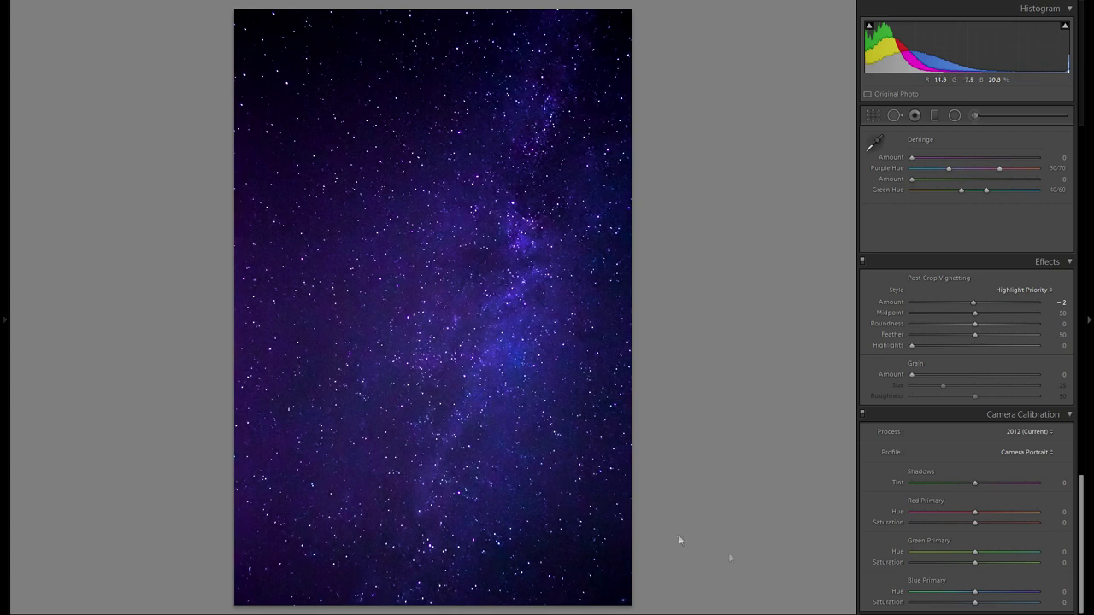
- Set the camera calibration hues to +55 for Green Primary, -10 for Blue Primary and -5 for Red Primary
drag(974, 552, 1014, 558)
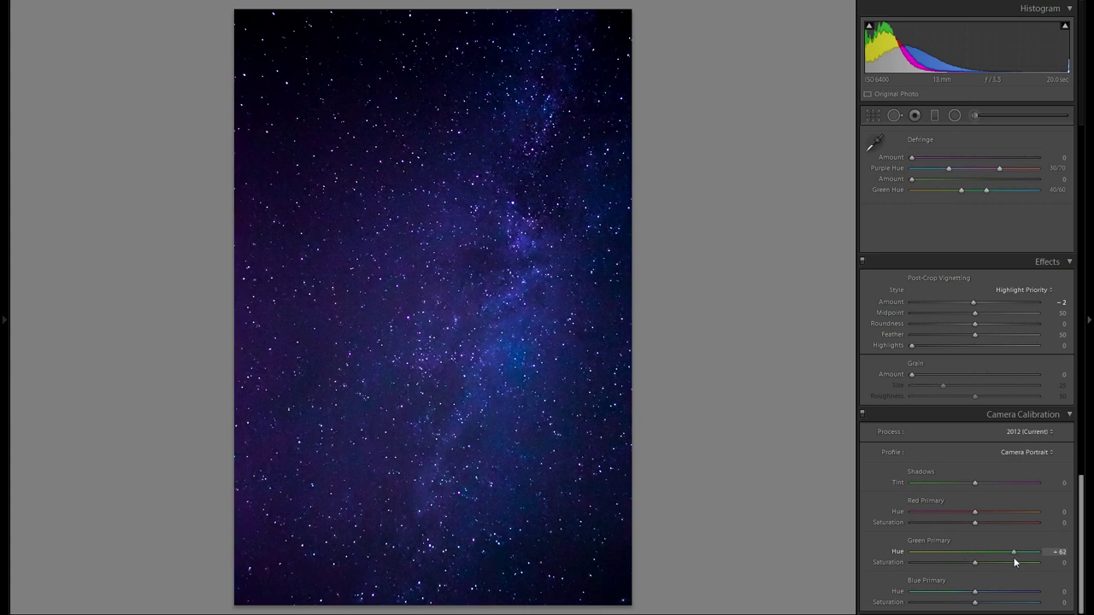
double_click(898, 553)
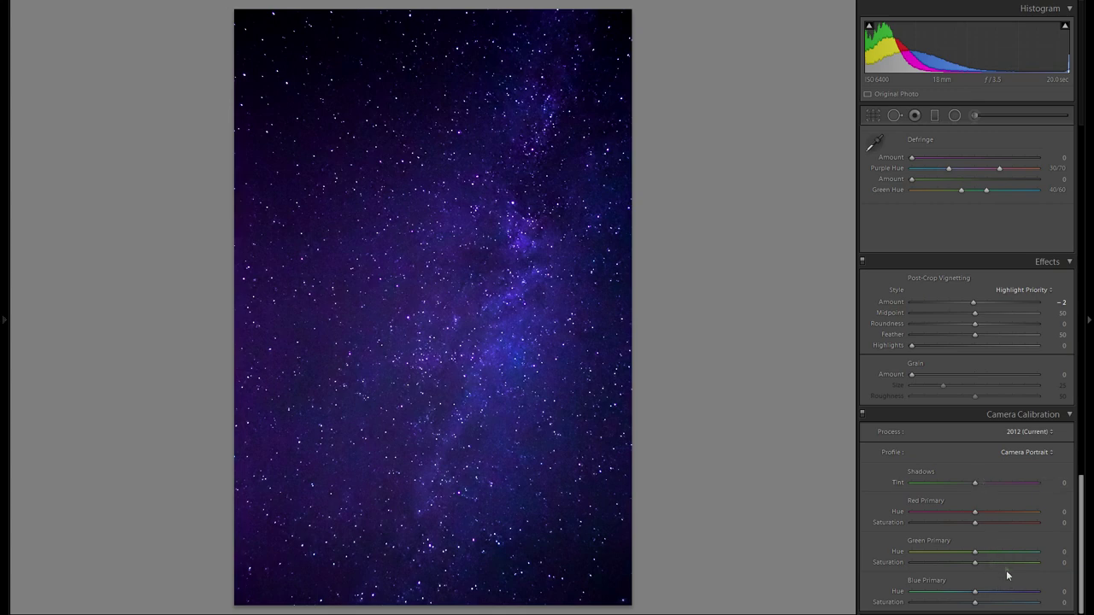
drag(989, 550, 1009, 552)
drag(974, 591, 968, 591)
drag(999, 516, 962, 512)
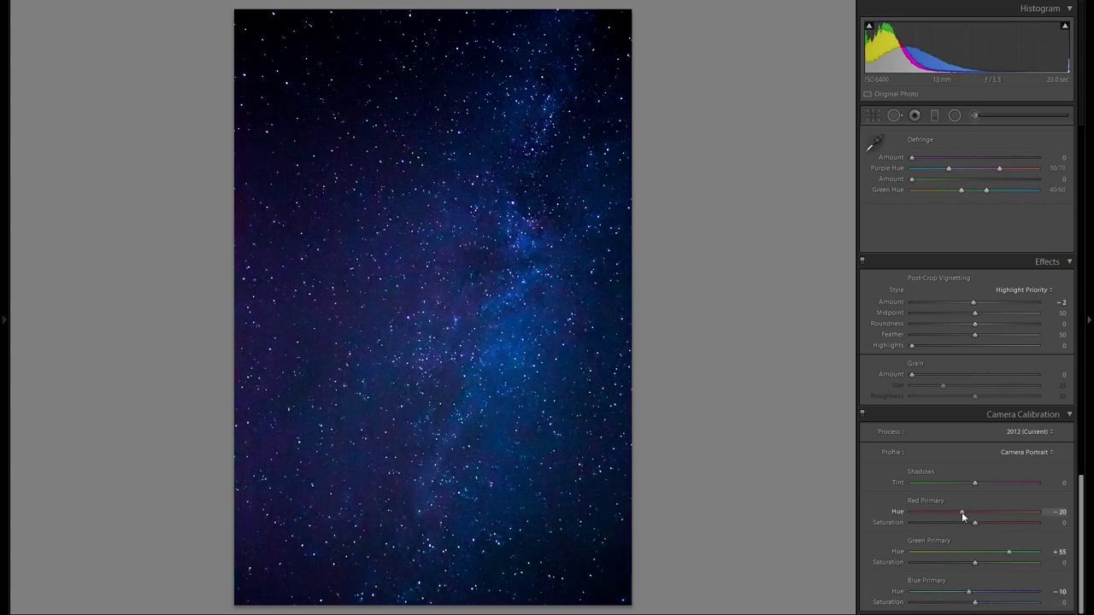
- Compare the photo with and without the camera calibration, leaving the calibration on
click(863, 414)
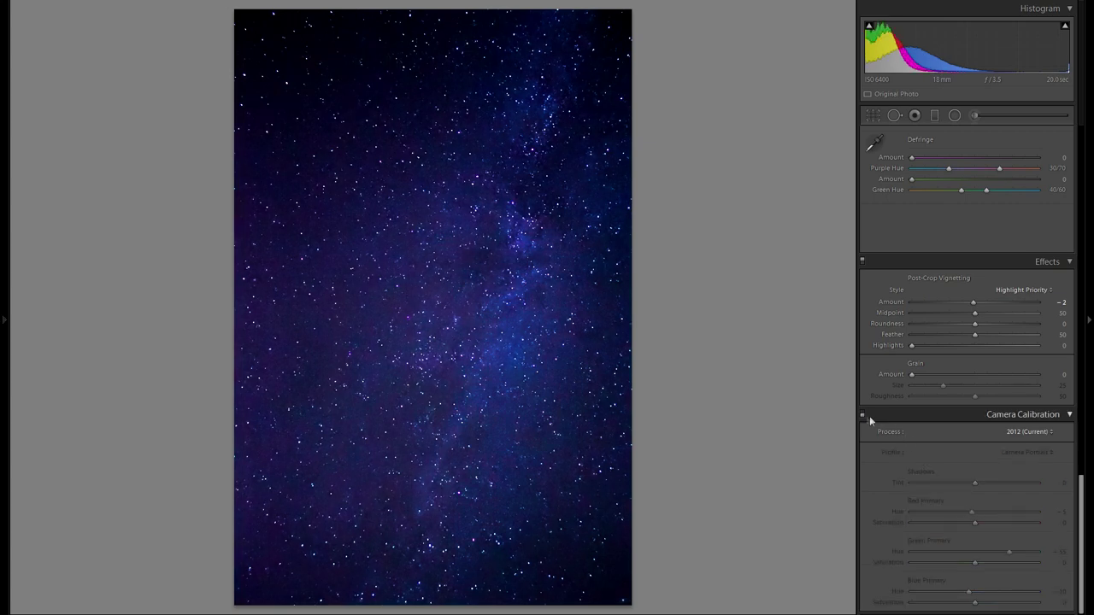
click(862, 418)
click(862, 416)
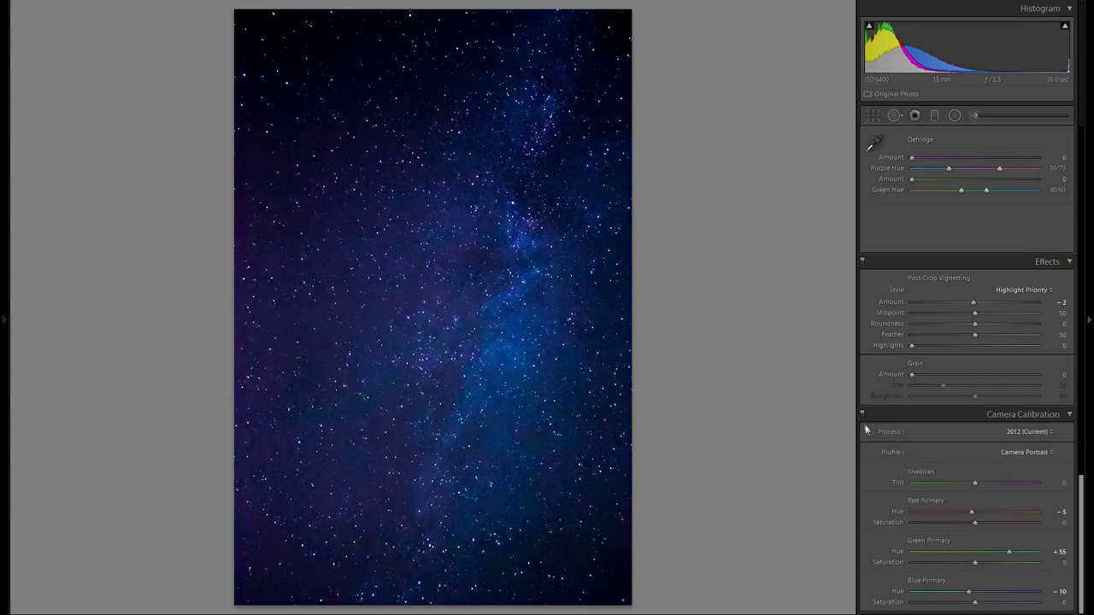
click(861, 416)
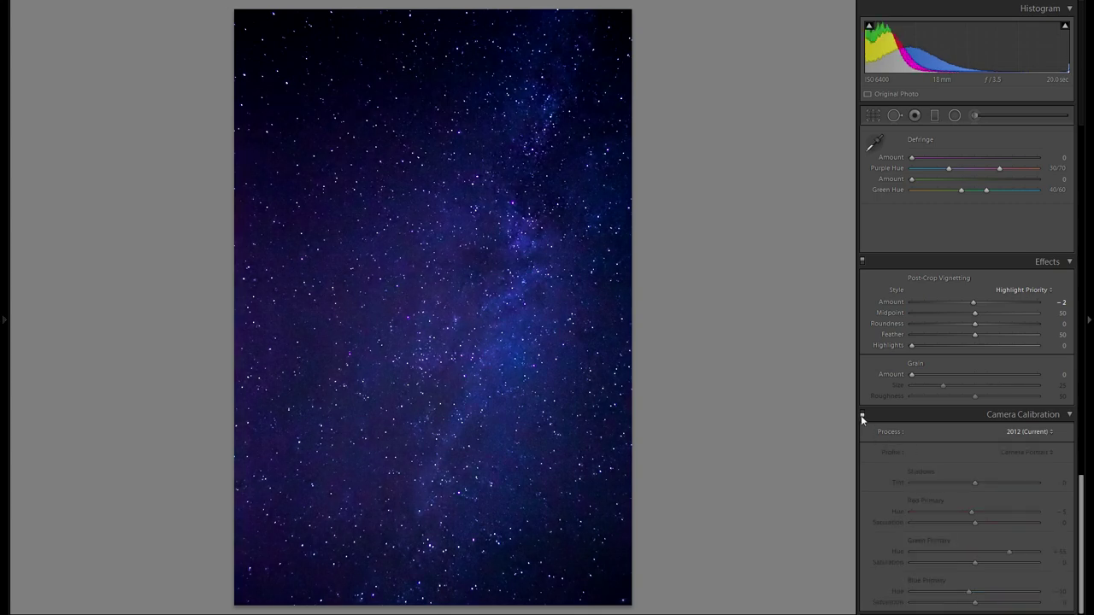
click(862, 416)
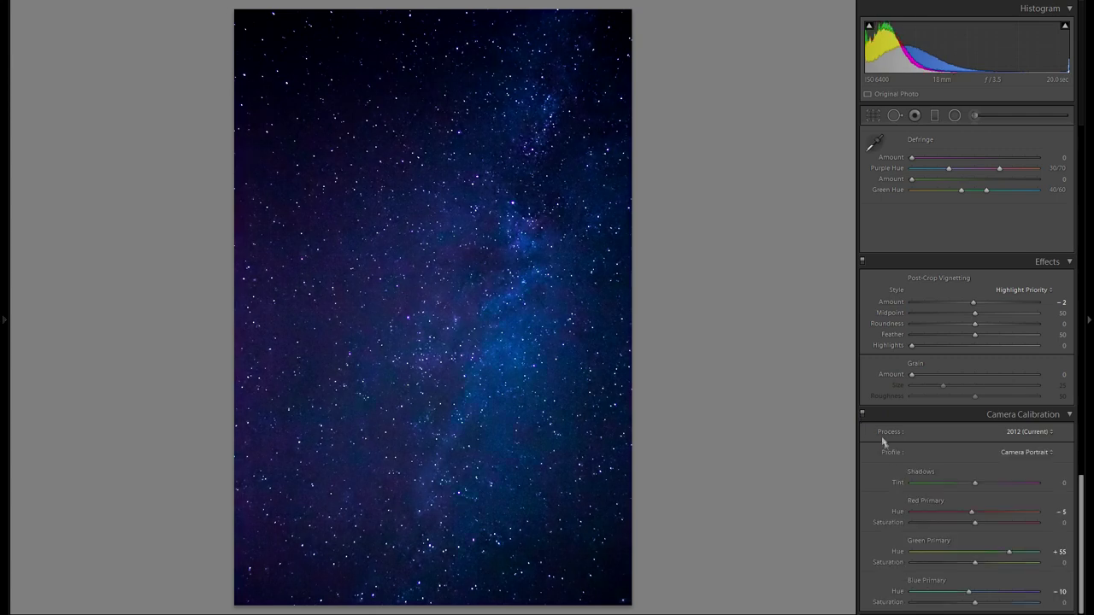
- Set the basic Whites to +50 and the tone curve's Lights to +68
scroll(890, 454, up, 5)
scroll(910, 471, up, 10)
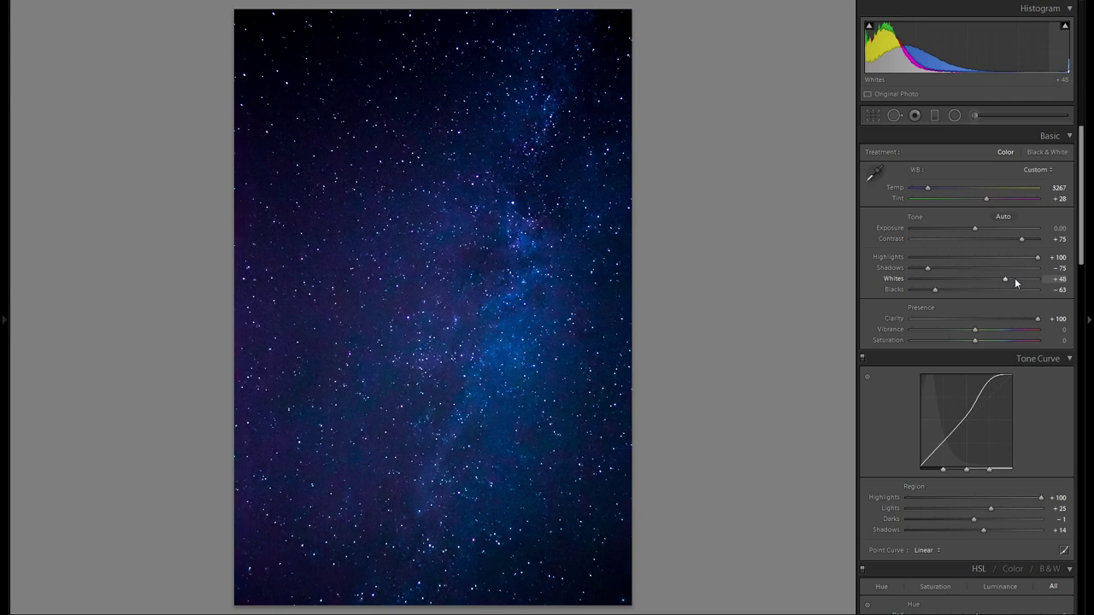
scroll(983, 282, down, 10)
scroll(985, 393, down, 5)
scroll(976, 480, up, 15)
drag(1006, 279, 1008, 279)
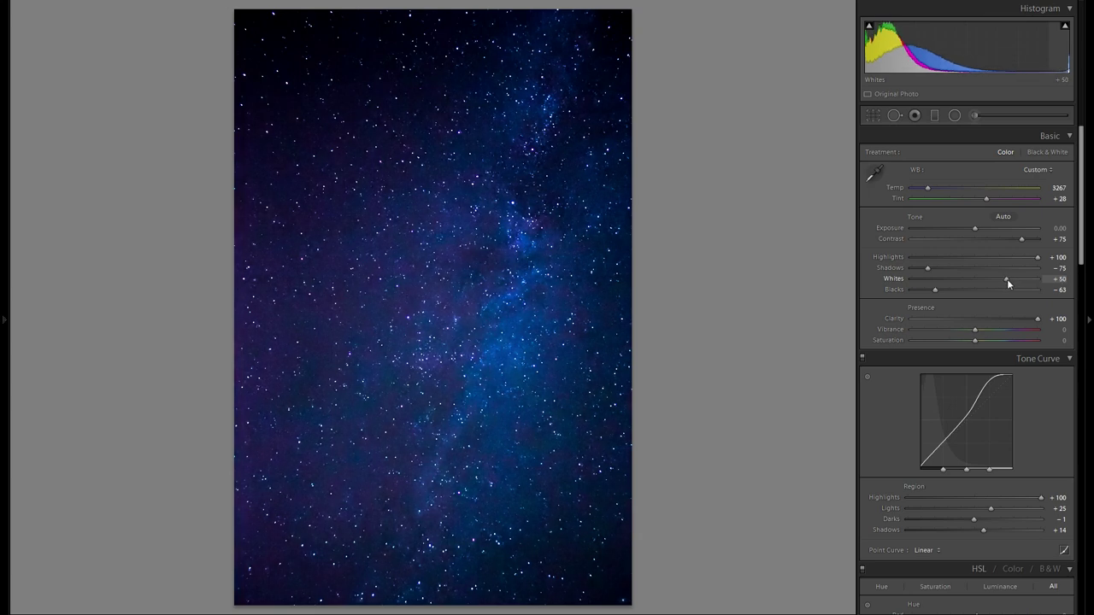
drag(1009, 280, 1006, 279)
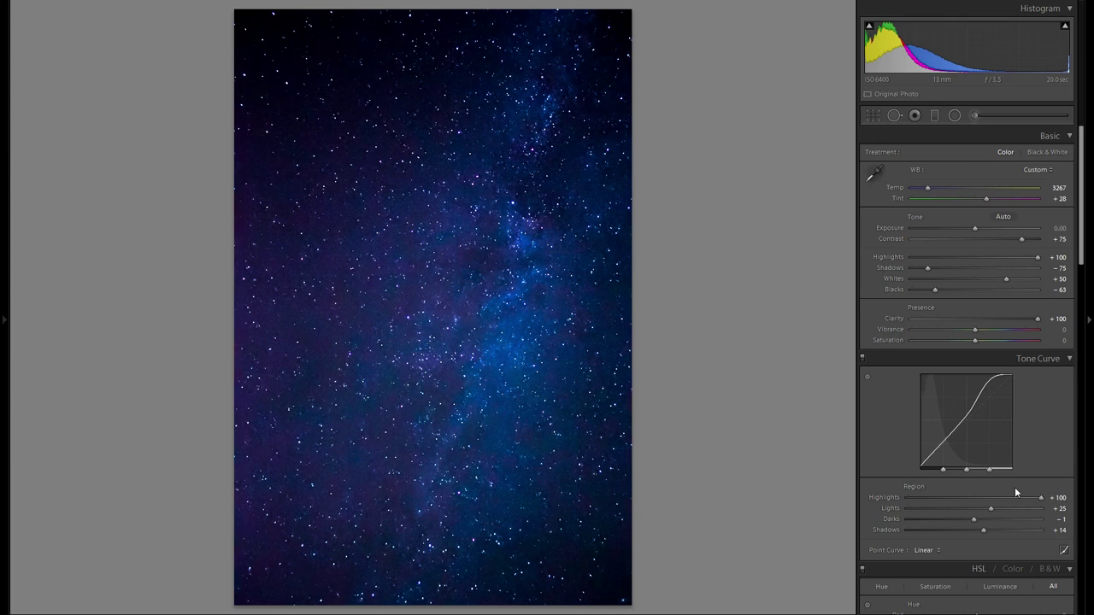
drag(991, 509, 1021, 516)
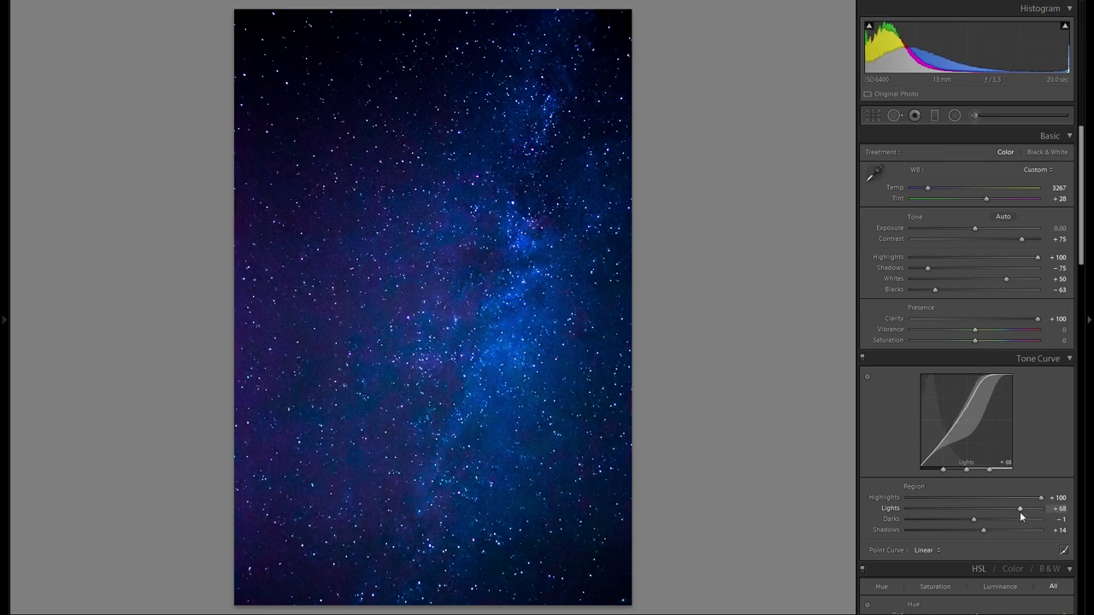
- Try Contrast values of +38, +77 and +49, and set the Contrast to +57
drag(1025, 242, 1002, 248)
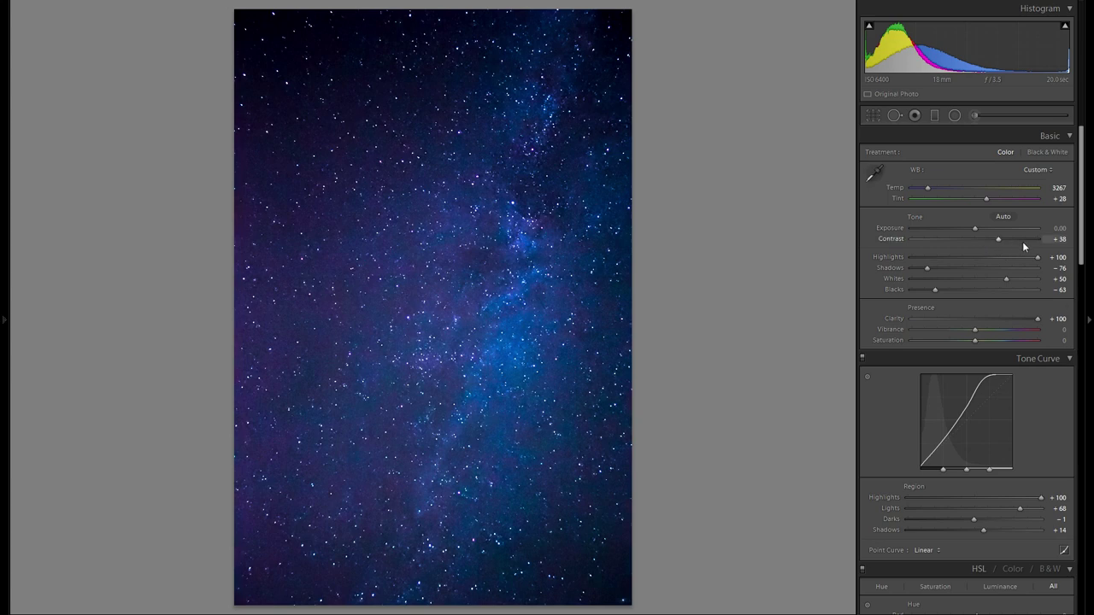
click(1023, 240)
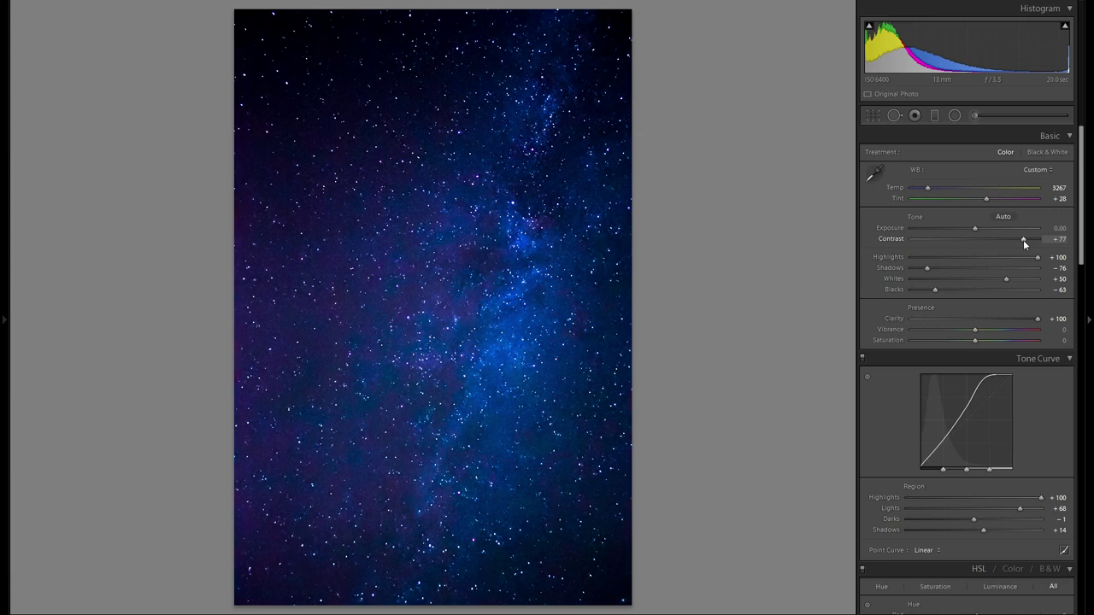
drag(1016, 239, 1006, 247)
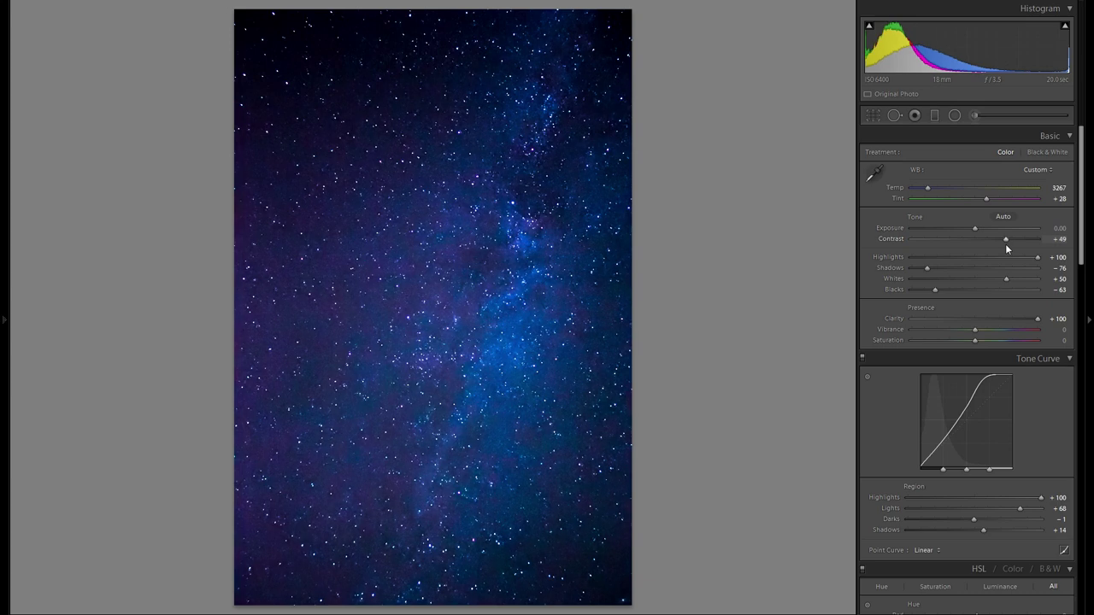
drag(1006, 244, 1012, 243)
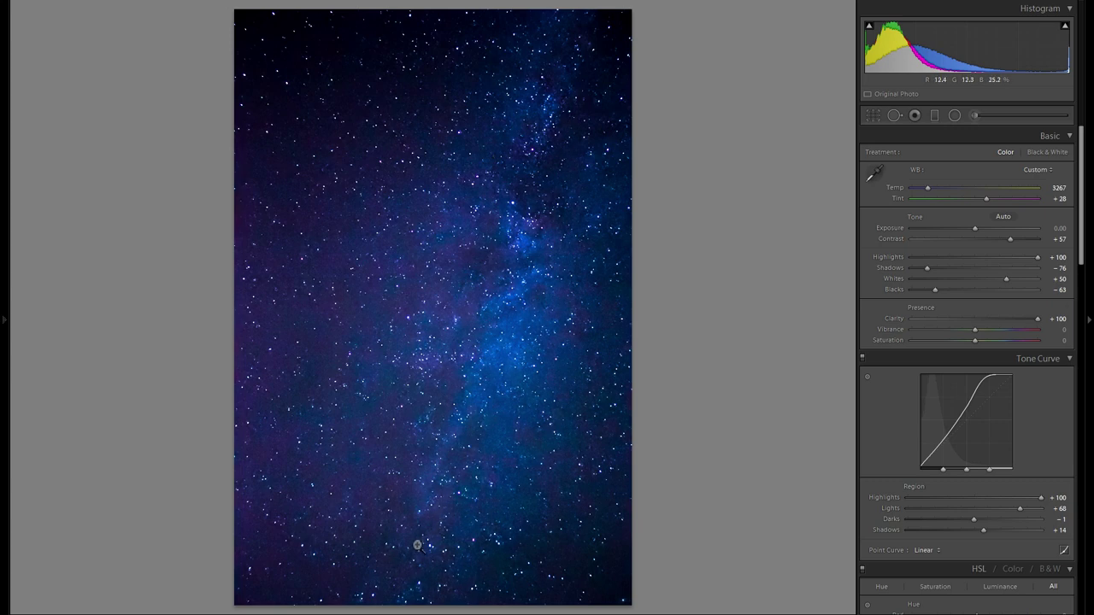
- Crop the photo to a narrow vertical frame around the Milky Way, trimming the dark upper edge and both sides
click(873, 118)
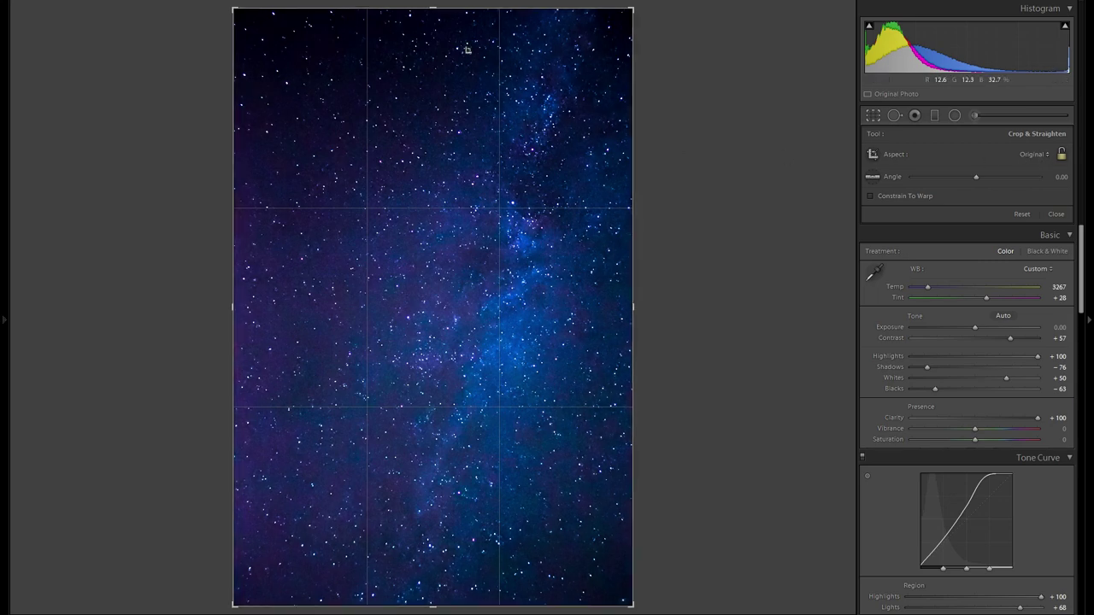
drag(442, 12, 453, 47)
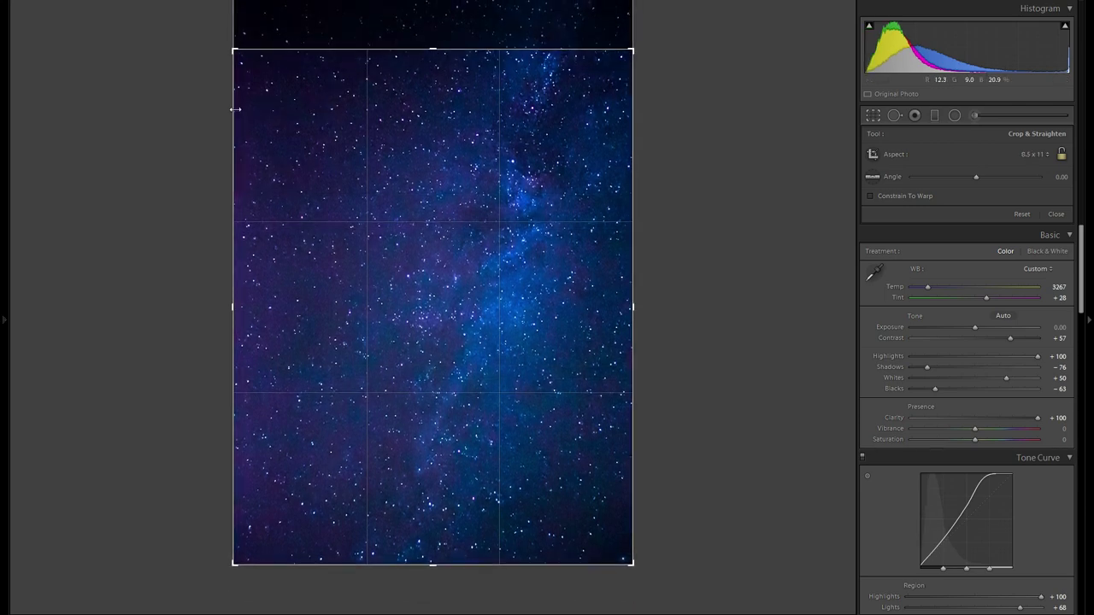
drag(236, 109, 344, 111)
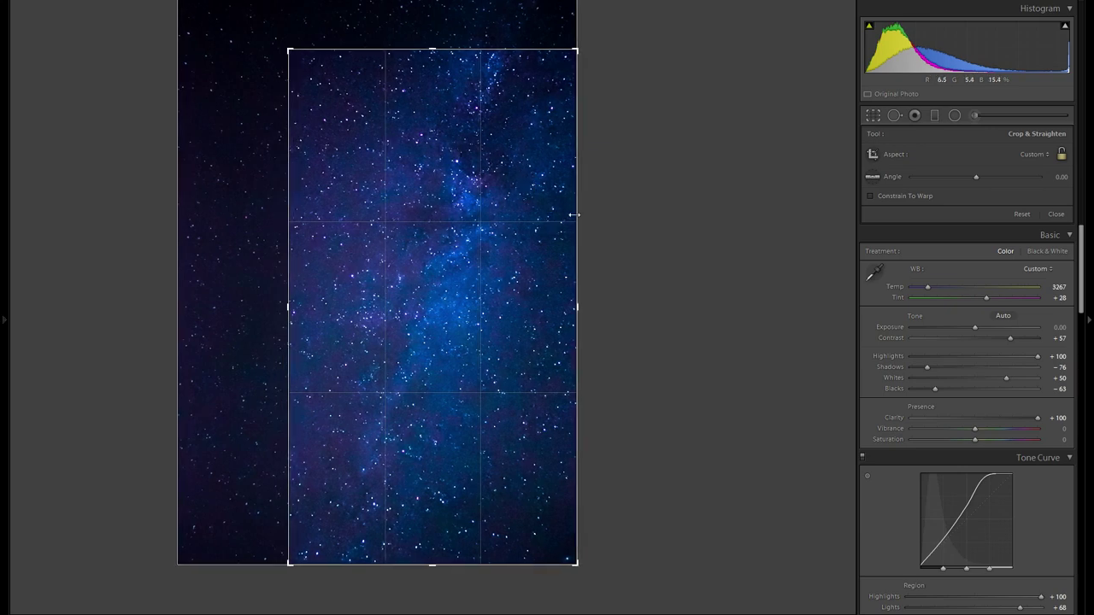
drag(574, 215, 557, 217)
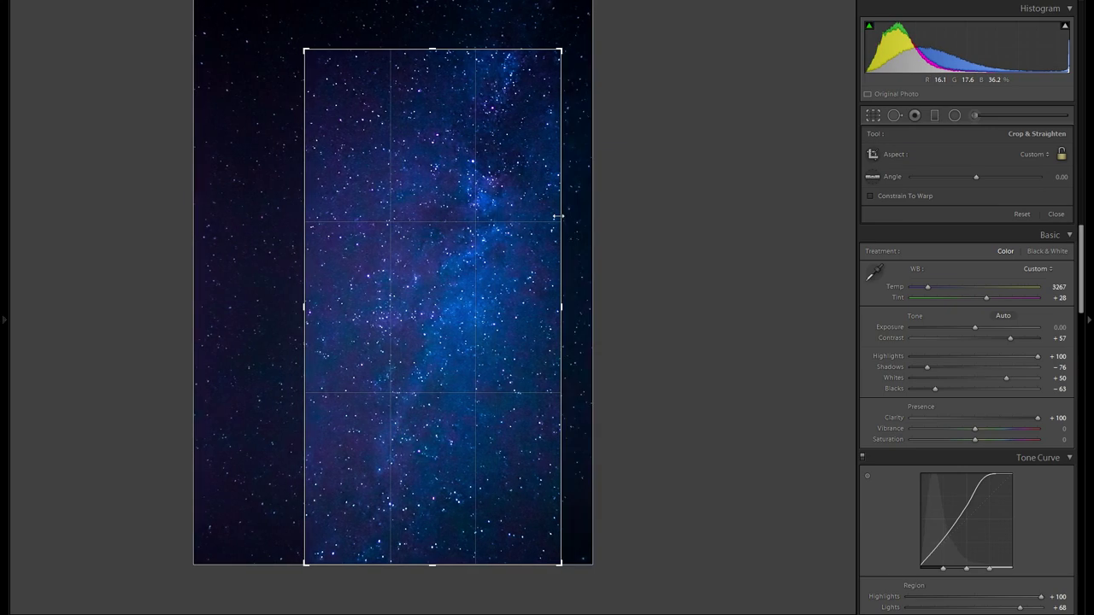
drag(438, 50, 445, 43)
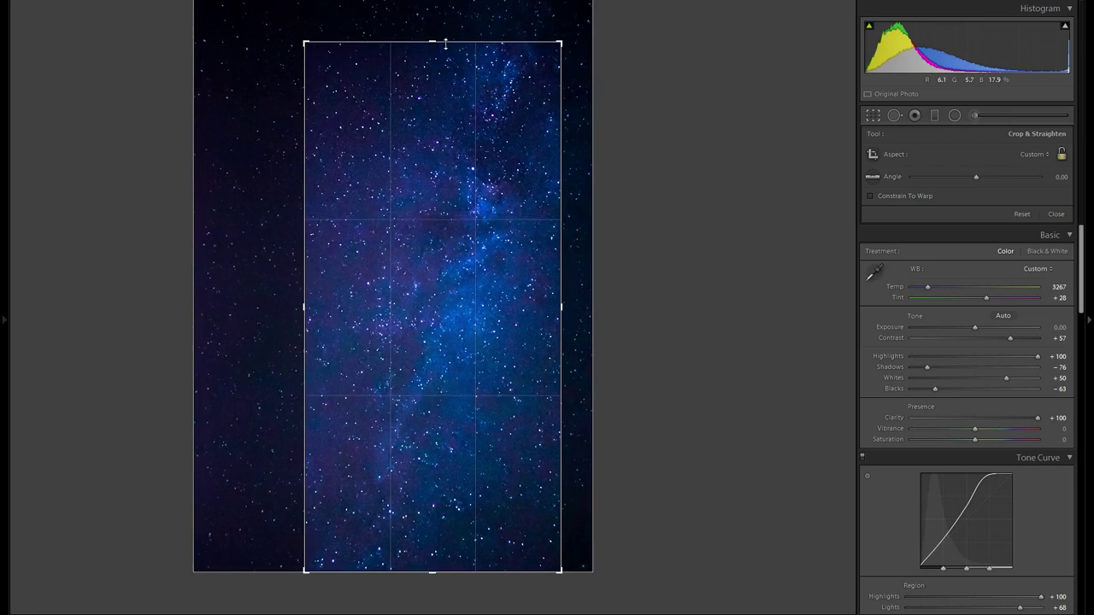
key(Return)
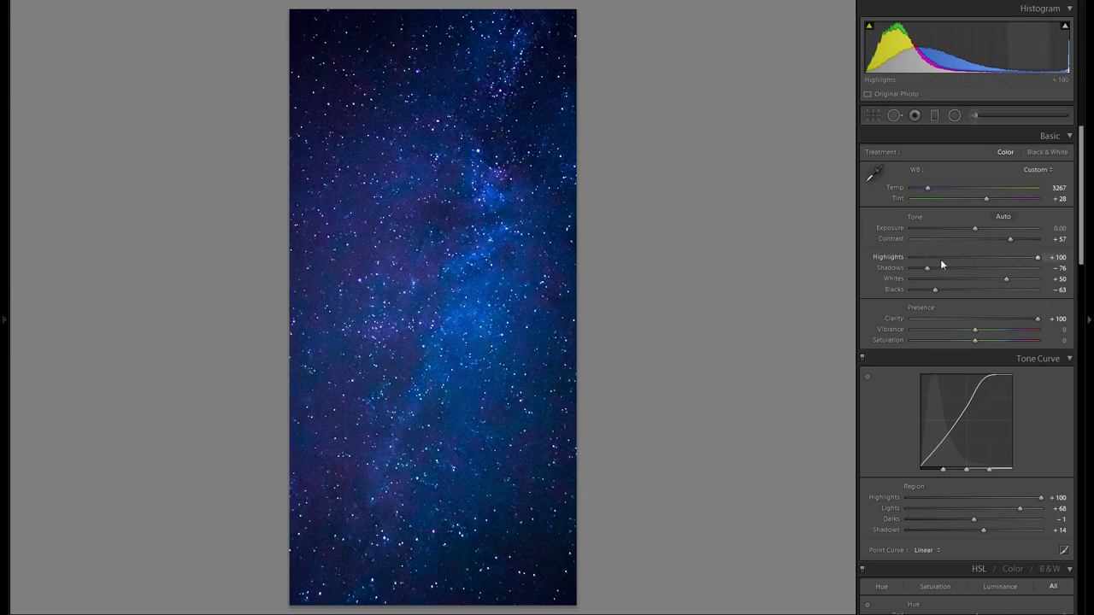
- Darken the photo's edges with a post-crop vignette, trying an Amount of −10, then using Amount −5 and Midpoint 33
scroll(941, 260, down, 5)
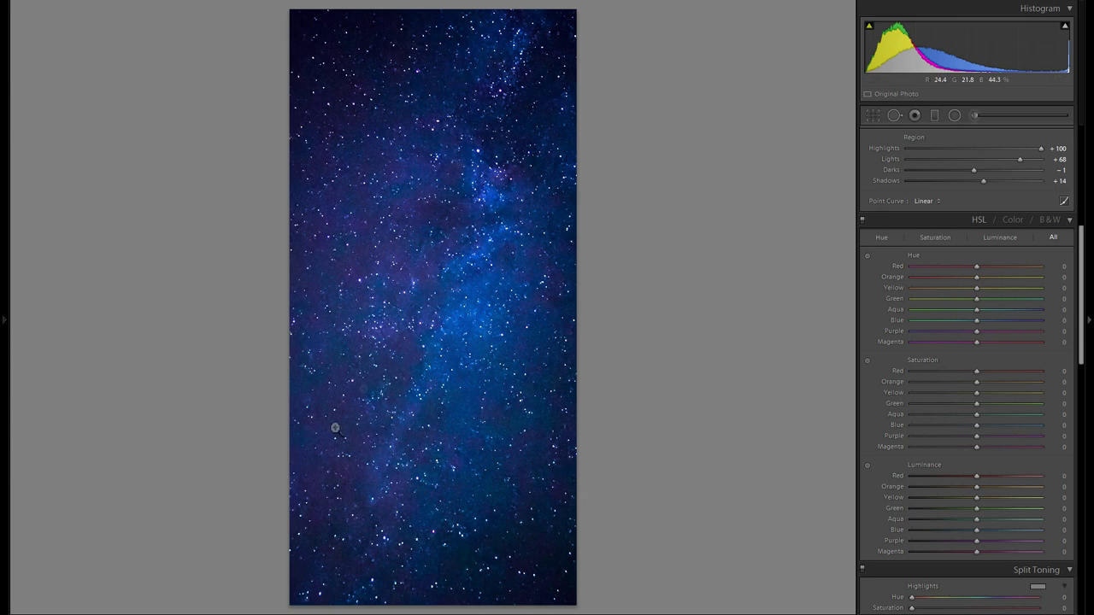
scroll(976, 343, down, 3)
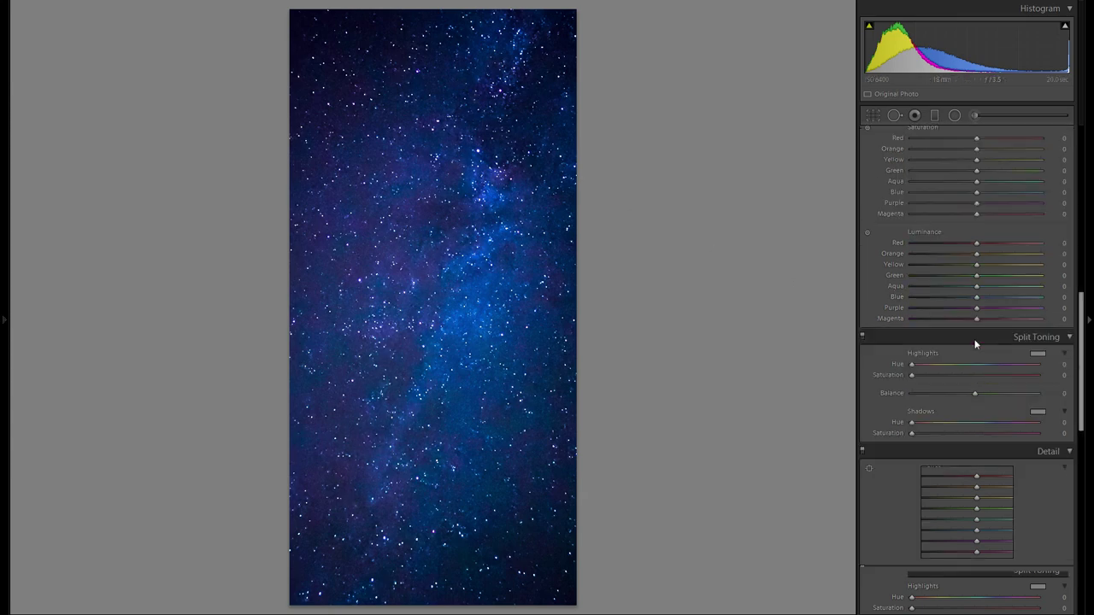
scroll(965, 353, down, 3)
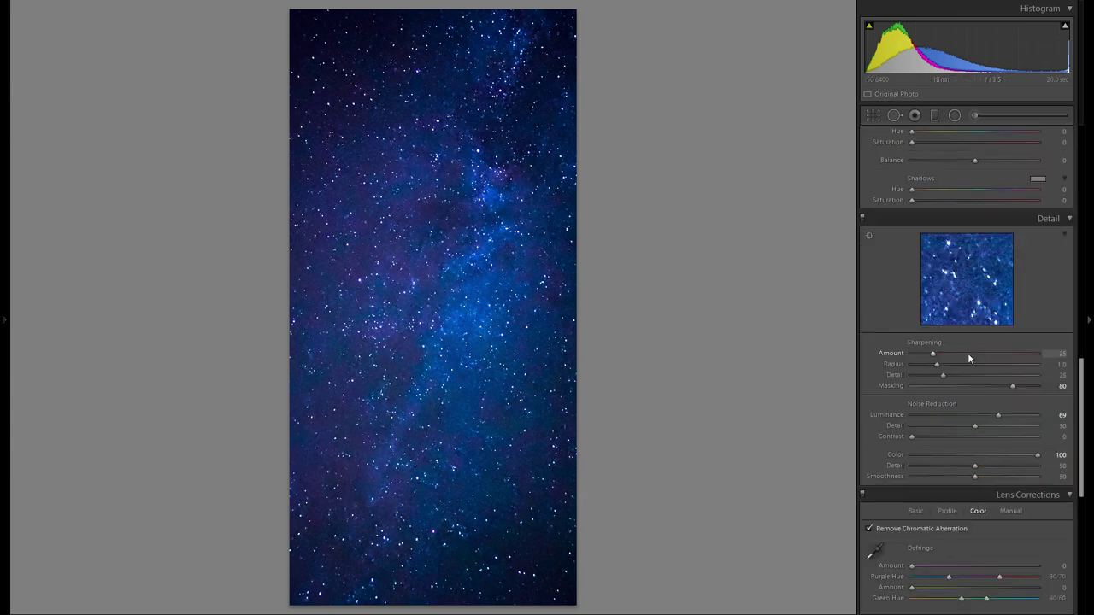
scroll(969, 355, down, 5)
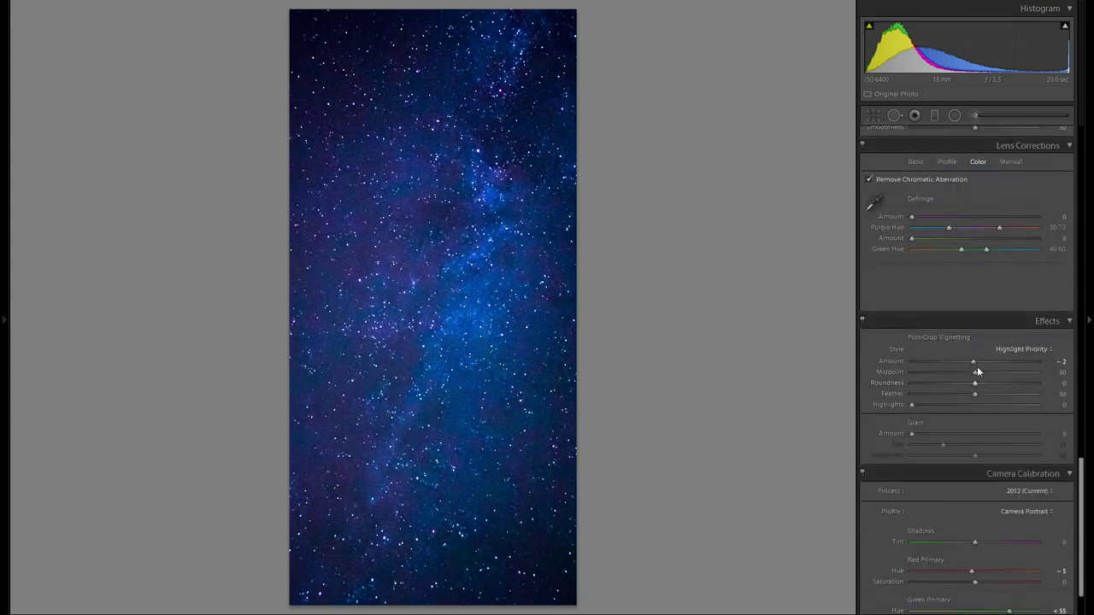
drag(974, 361, 969, 362)
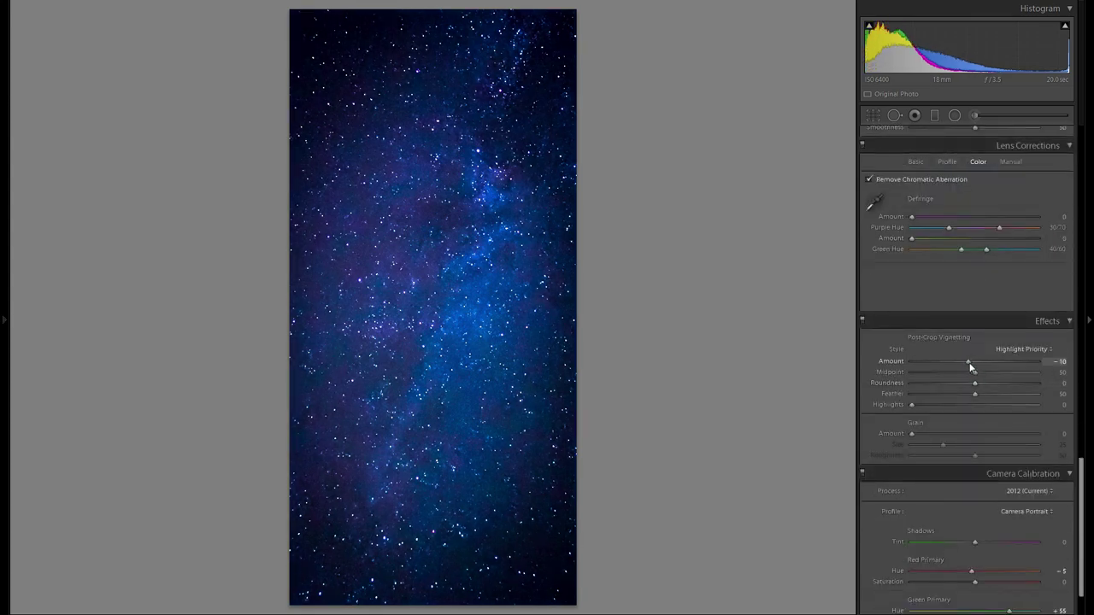
drag(973, 373, 955, 377)
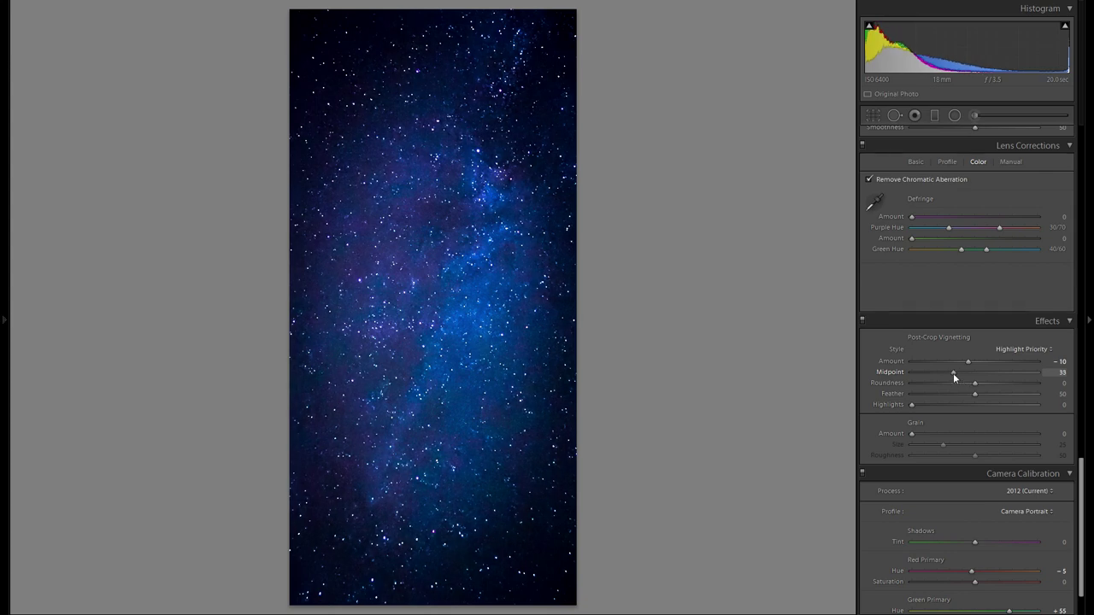
drag(968, 361, 972, 366)
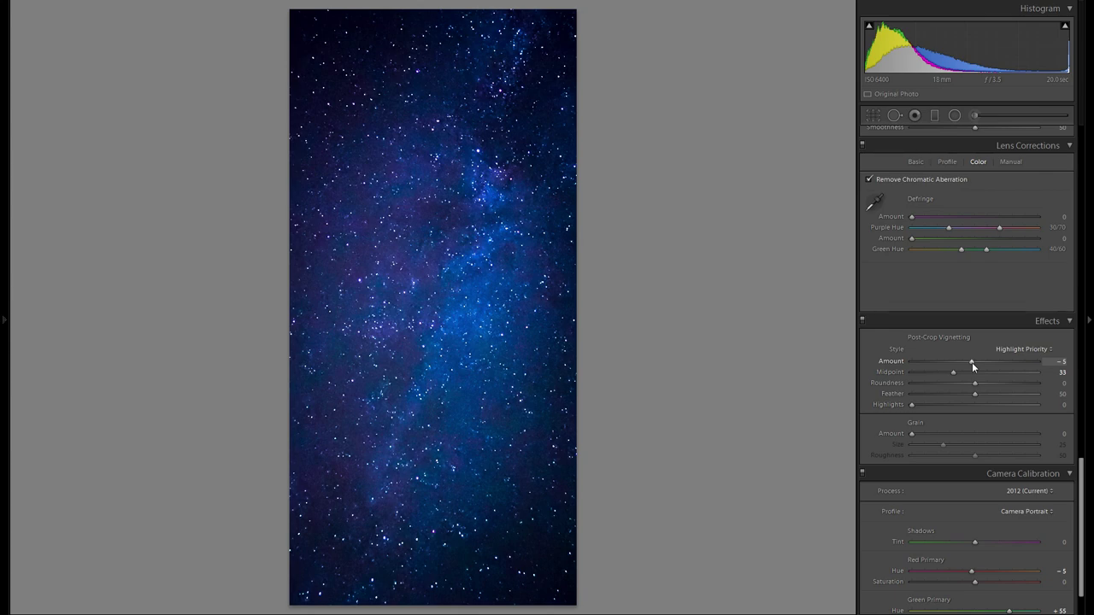
scroll(1003, 281, up, 10)
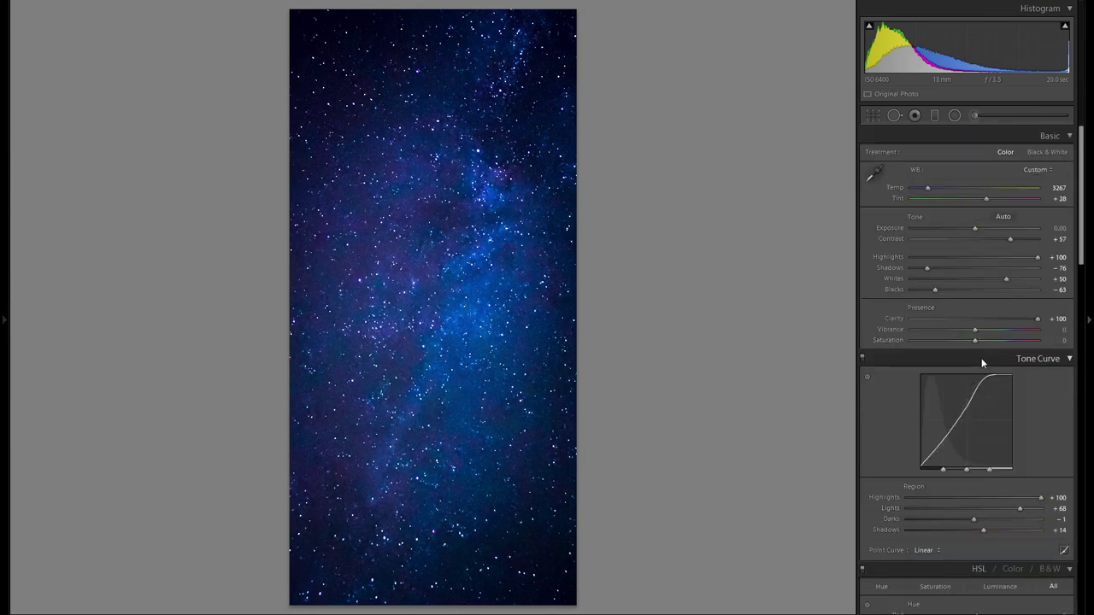
click(975, 115)
double_click(894, 197)
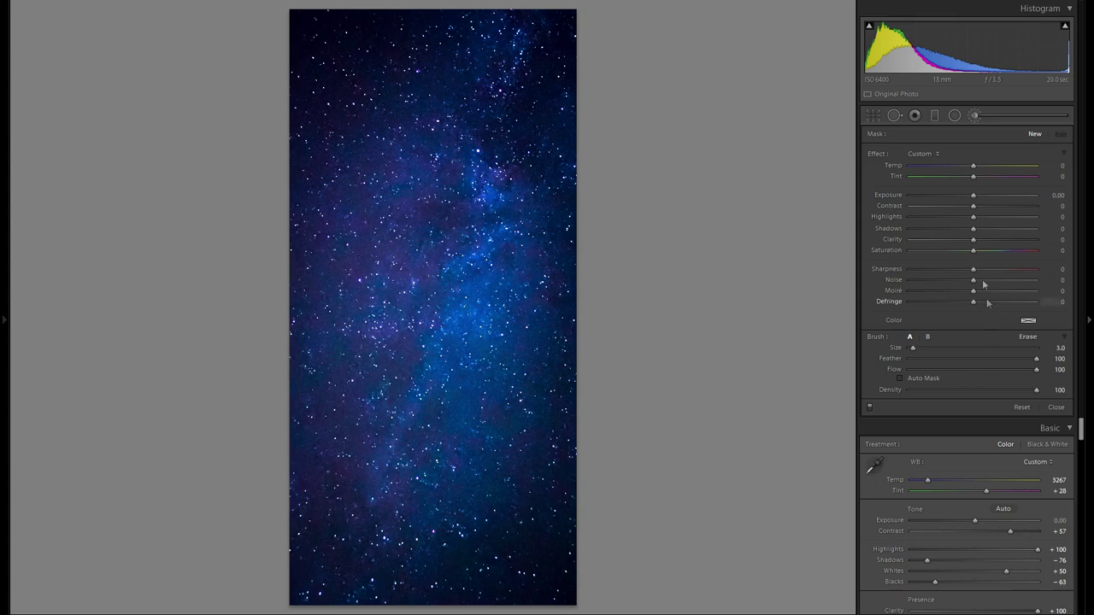
click(975, 116)
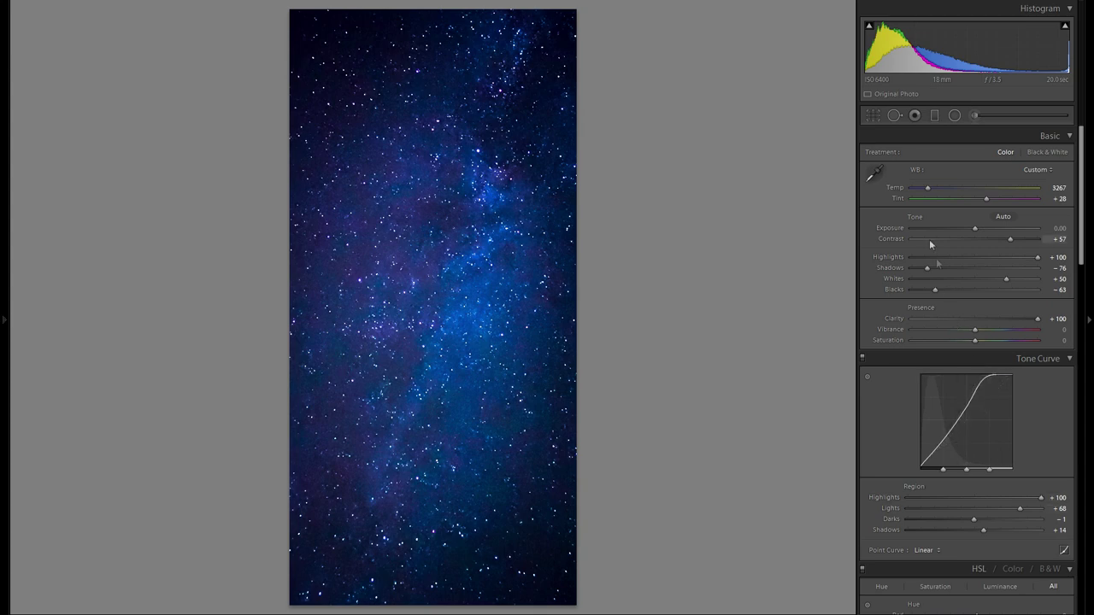
- Paint over the dark sky beside the Milky Way with the Adjustment Brush at size 24 and Exposure −0.27
click(975, 115)
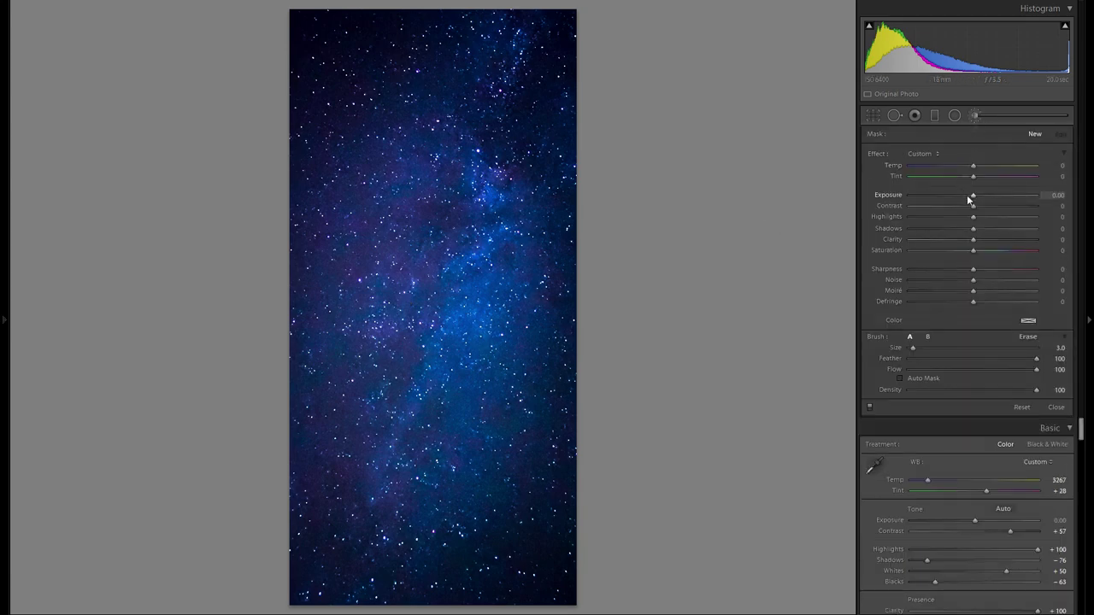
click(968, 196)
key(bracketright)
key(bracketright)
key(bracketright)
drag(353, 183, 349, 240)
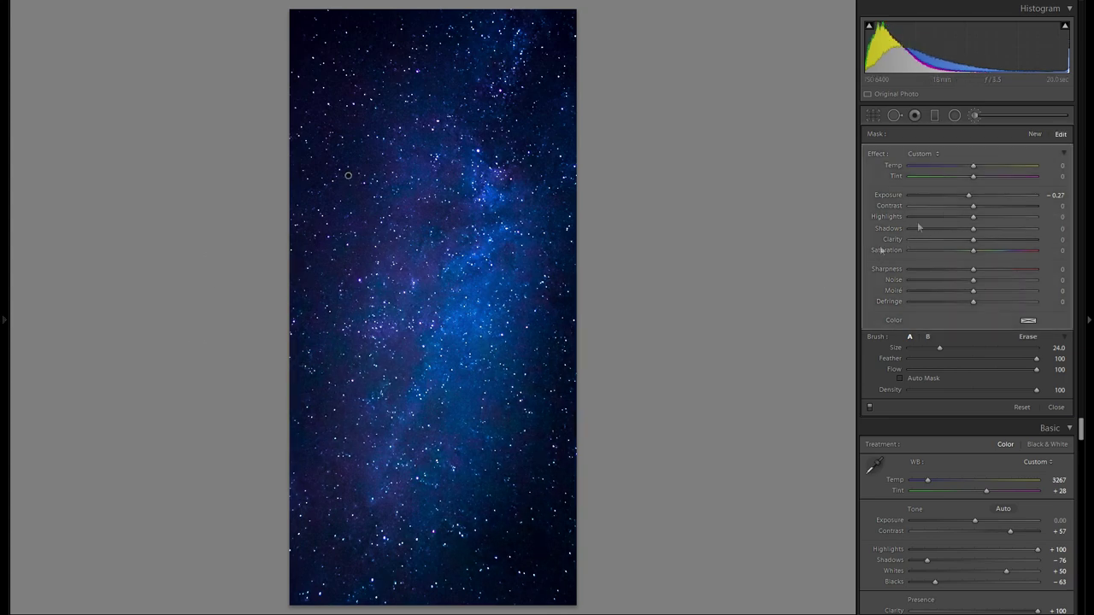
- Set the brushed area's Exposure to −0.20, touch up its mask, and finish the brush adjustment
drag(967, 195, 970, 196)
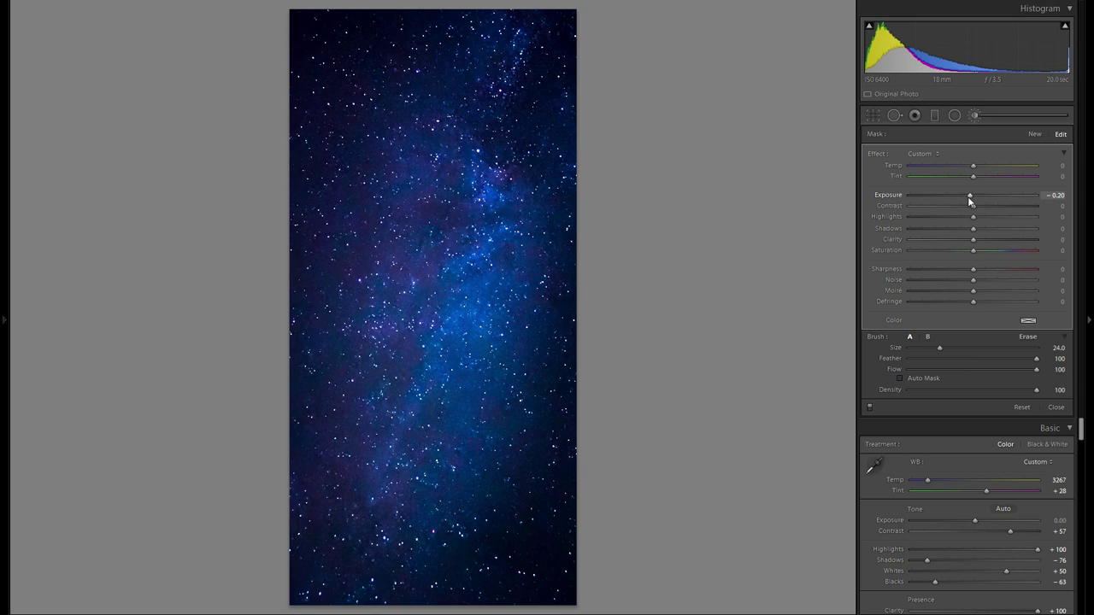
key(alt)
scroll(347, 175, up, 2)
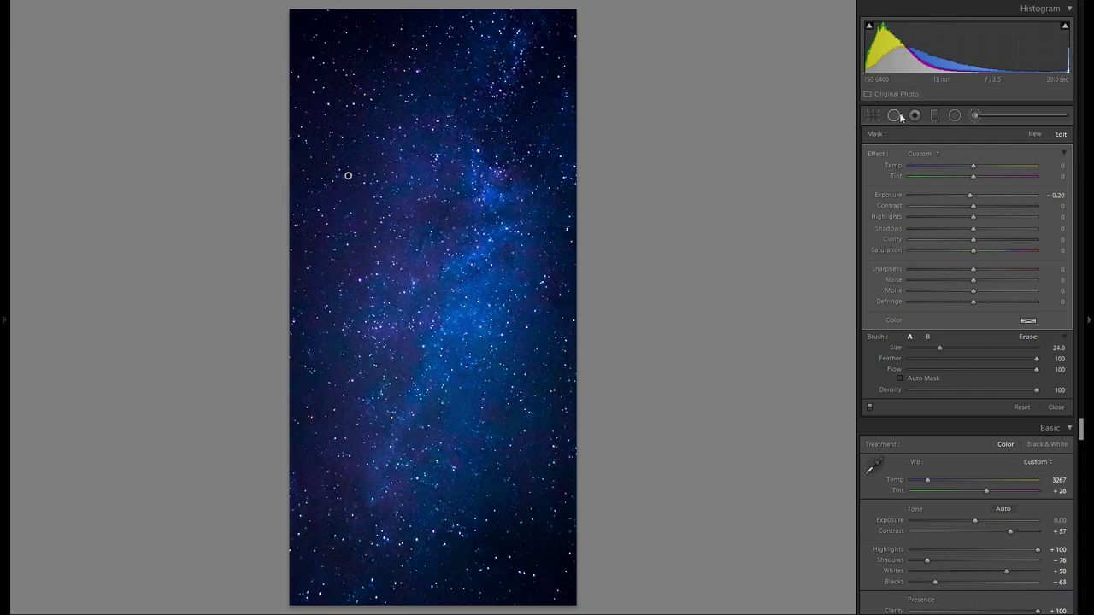
click(979, 114)
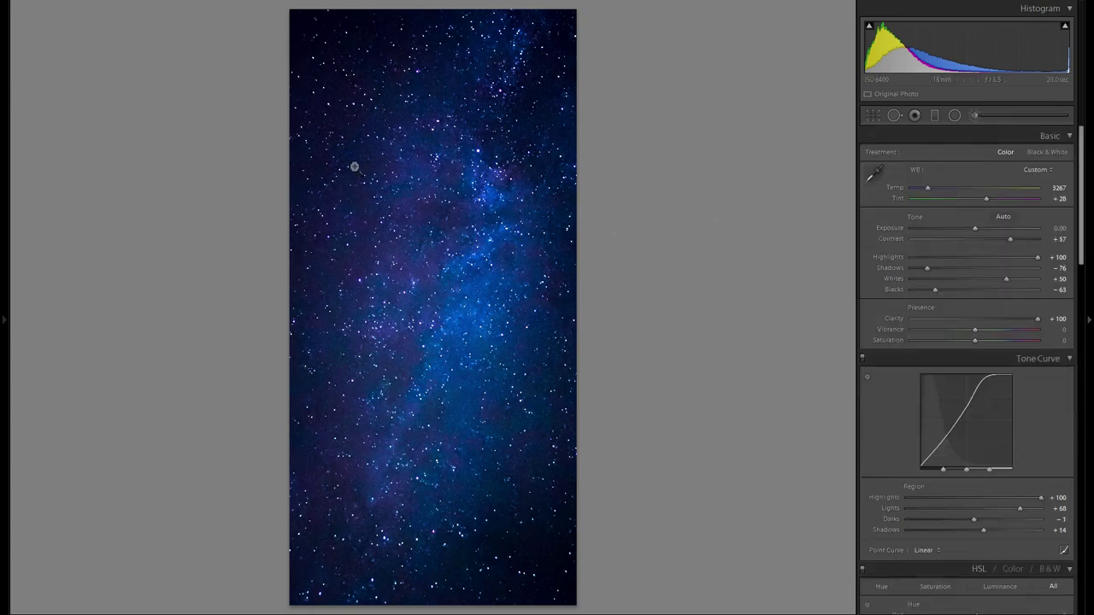
- Inspect the stars and noise in the Milky Way up close, and return to the whole photo
click(437, 391)
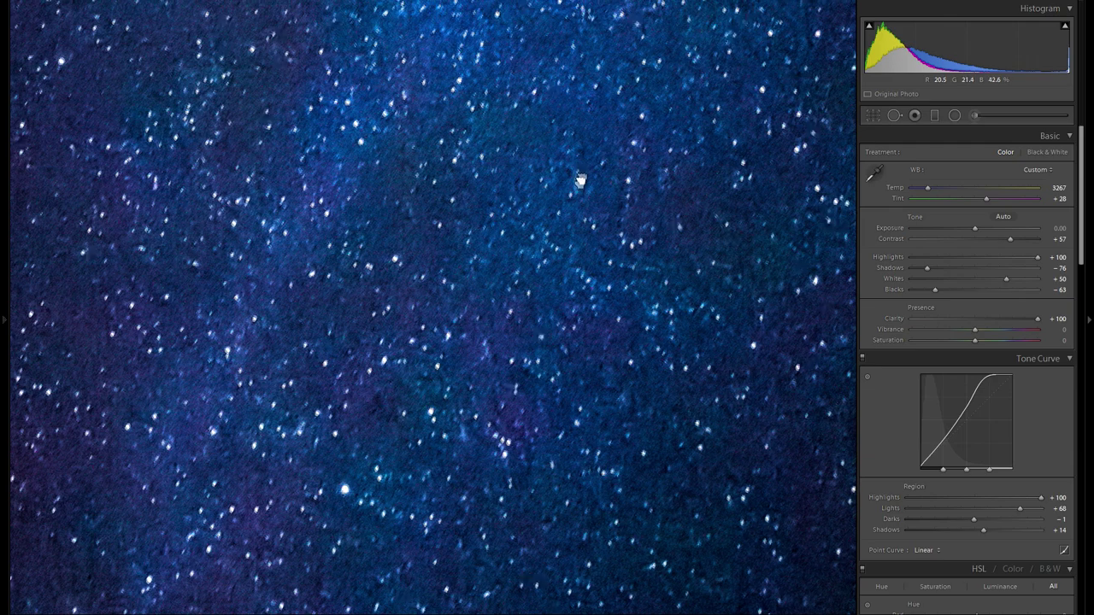
drag(583, 179, 594, 385)
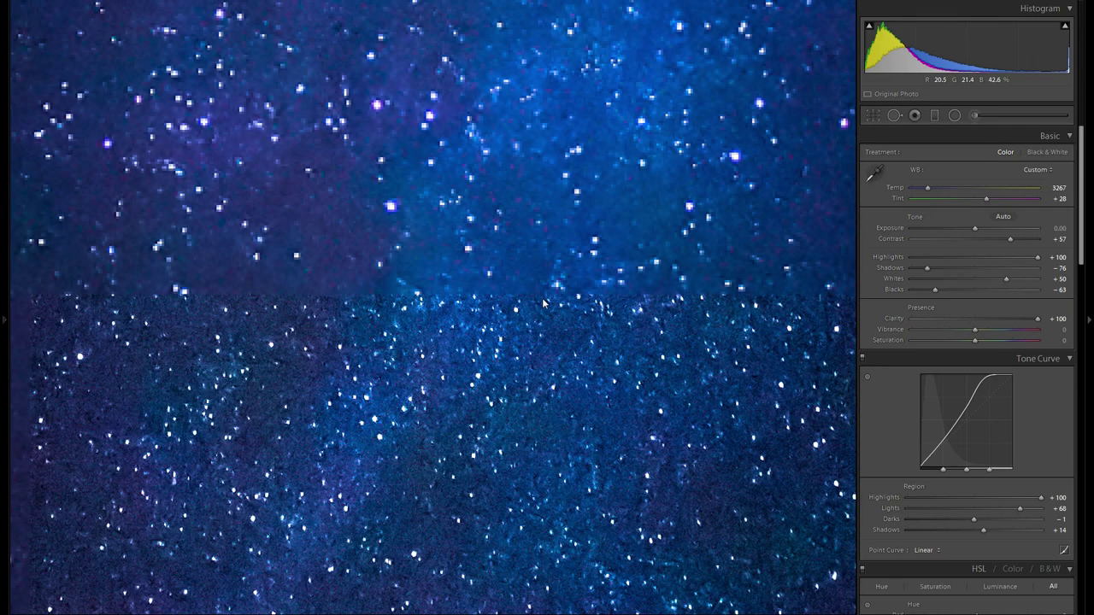
click(569, 303)
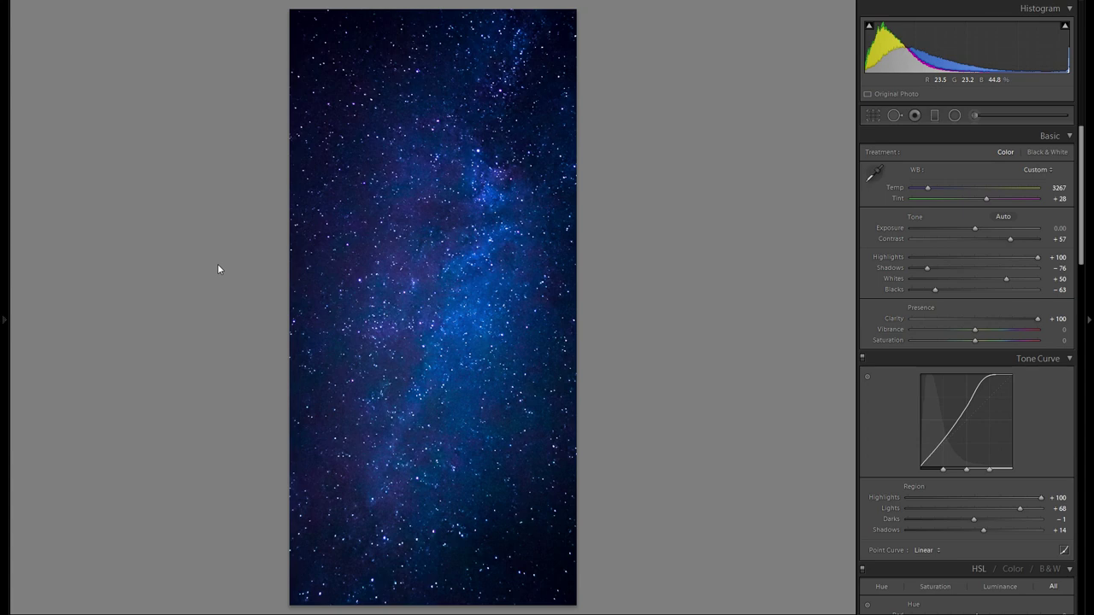
- Compare the original virtual copy with the edited photo in the history, ending on a recent brush-stroke state
click(4, 318)
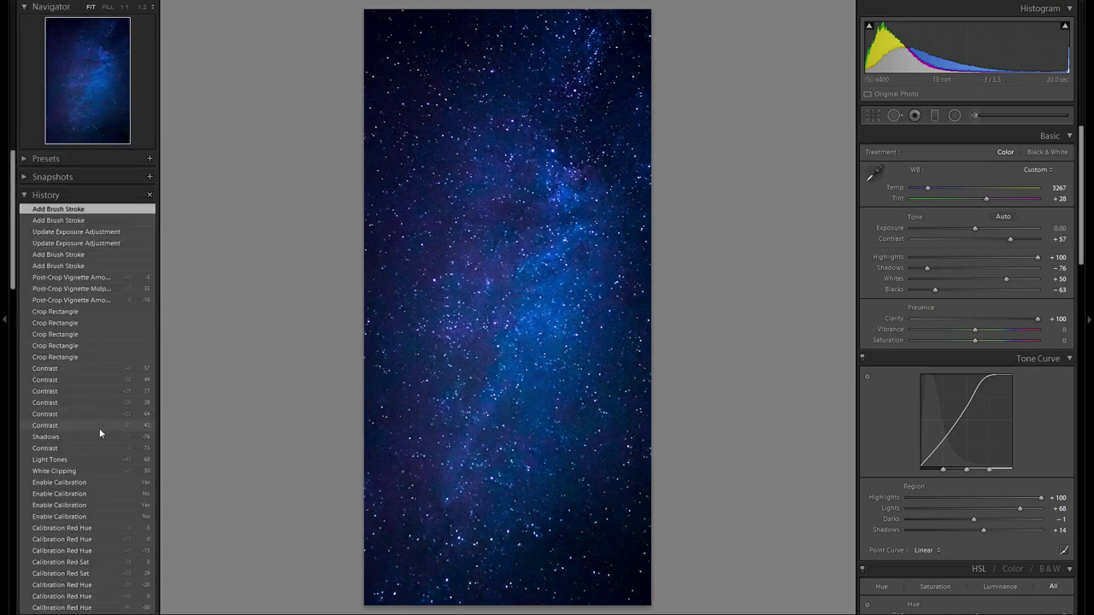
scroll(99, 429, down, 15)
click(92, 588)
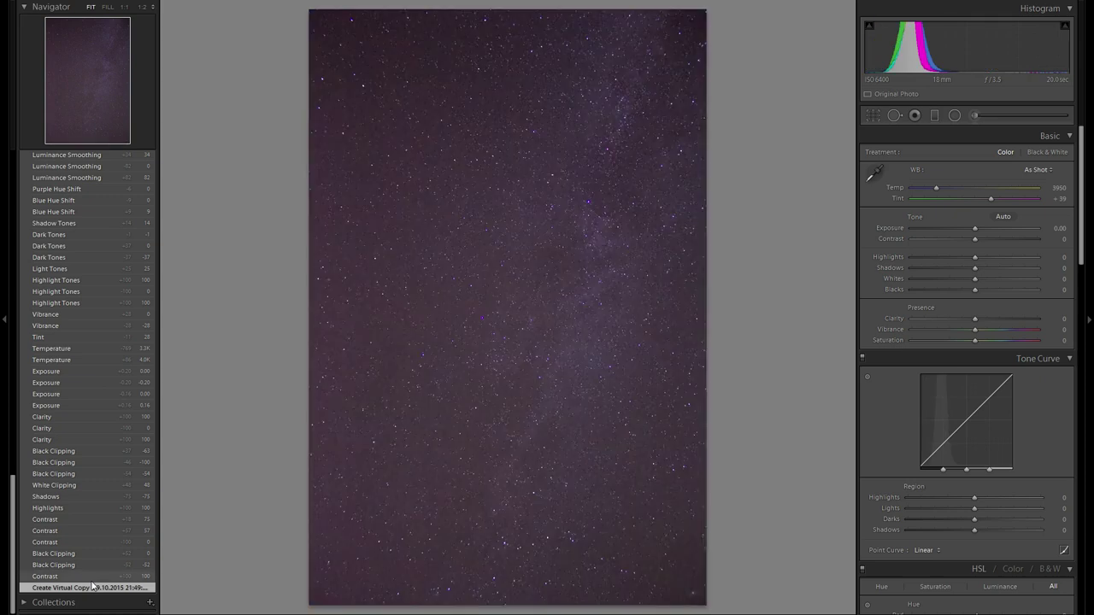
scroll(60, 486, up, 15)
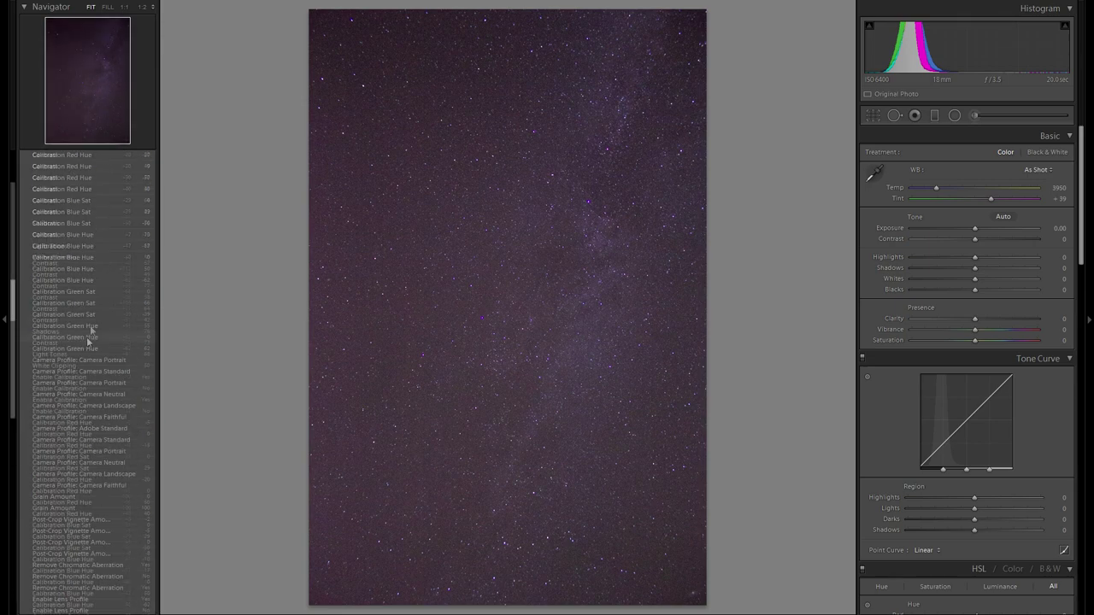
click(102, 214)
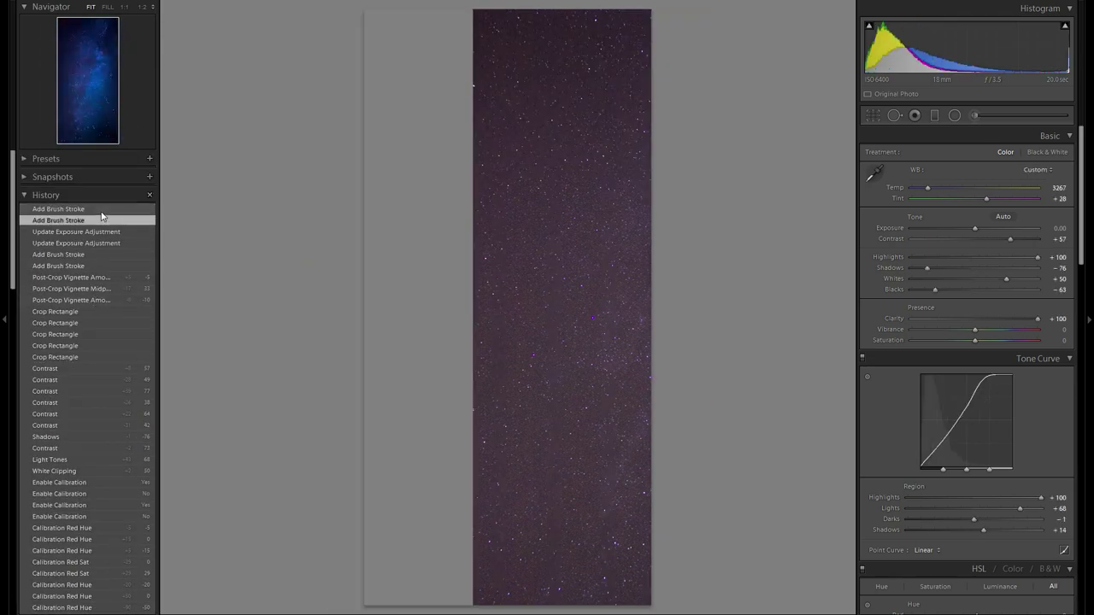
key(F7)
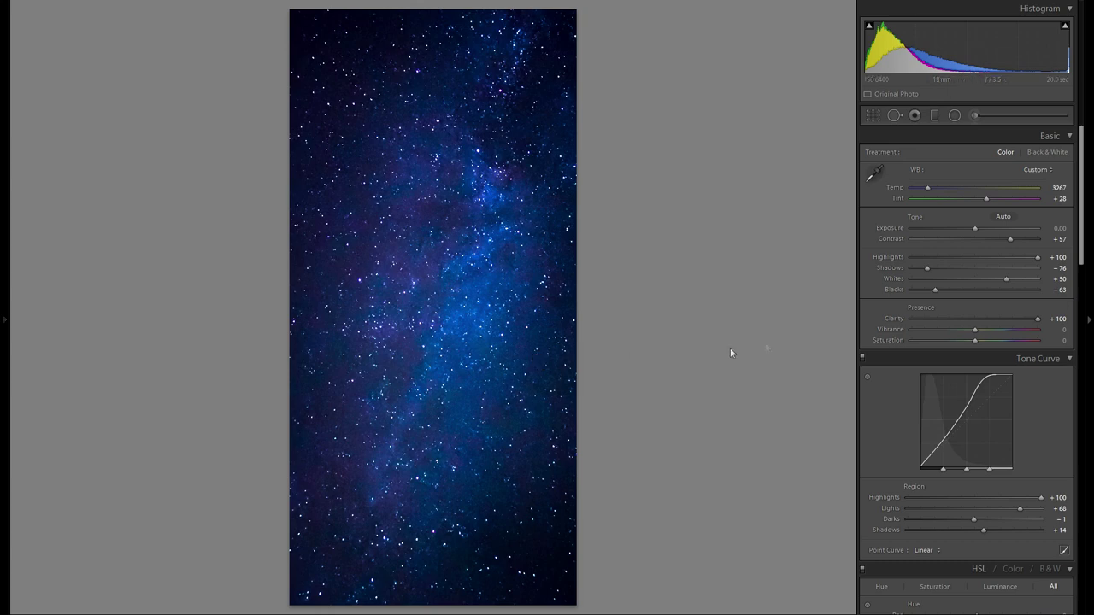
- Set the photo's Vibrance to −28
drag(934, 329, 958, 335)
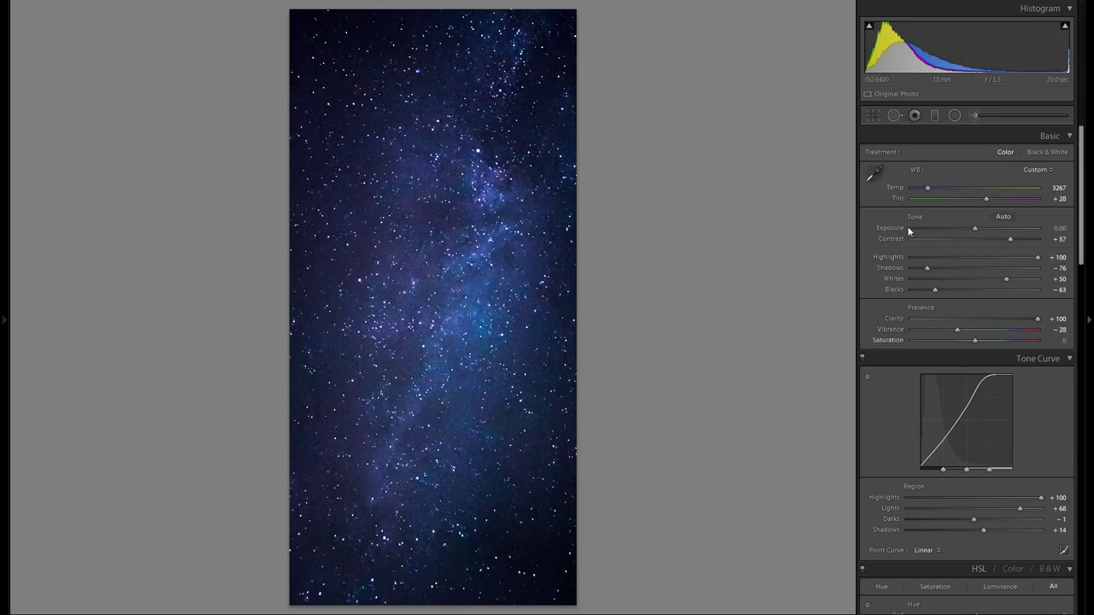